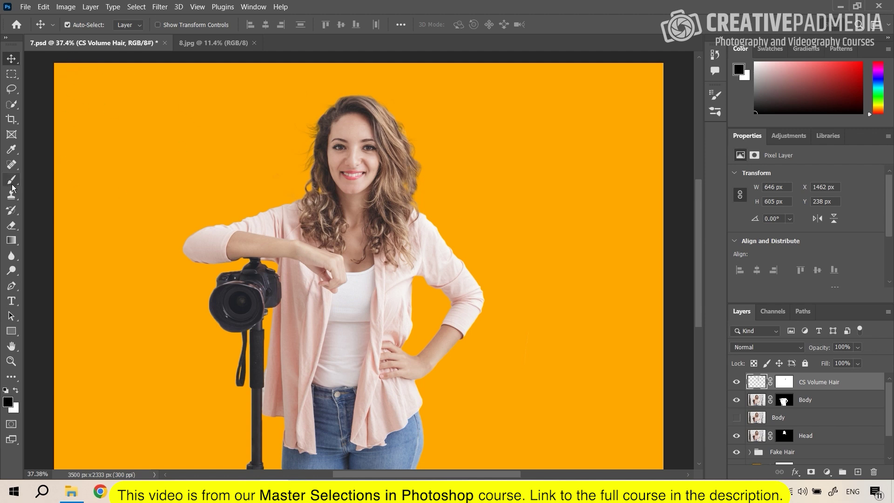
Activate the Brush tool with the Soft Round tip and reduce its size to 30 px.
click(12, 179)
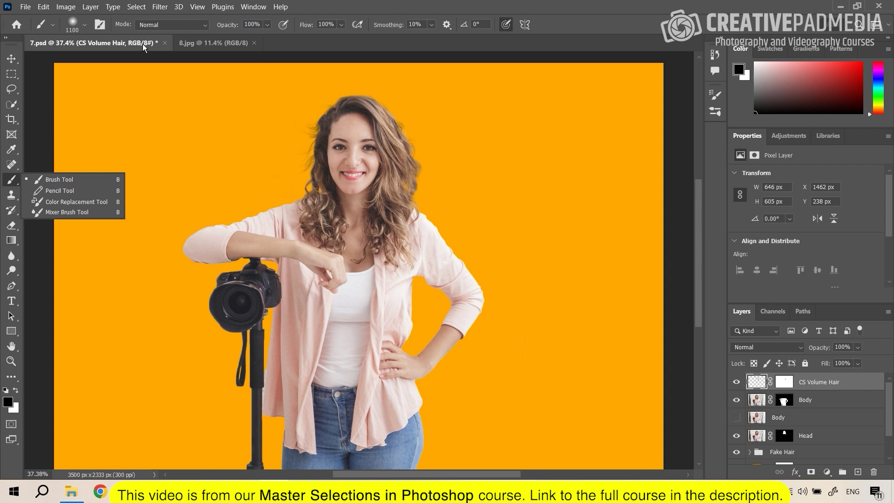
click(85, 24)
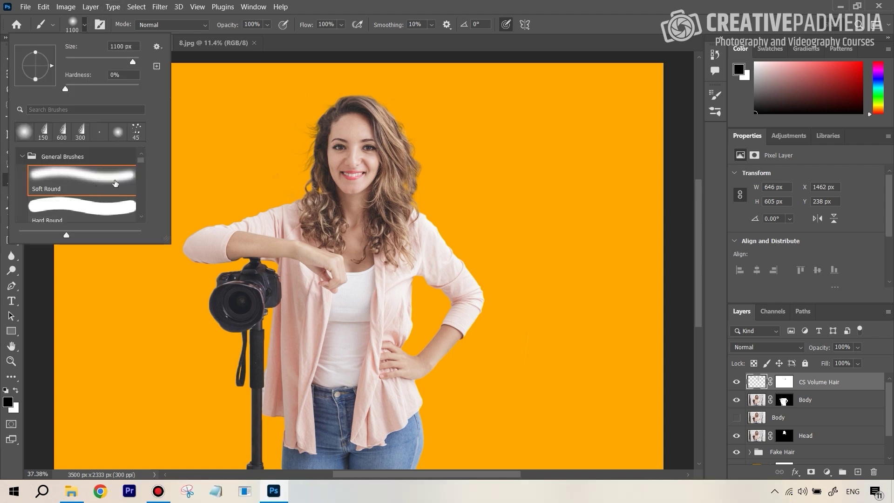
click(426, 45)
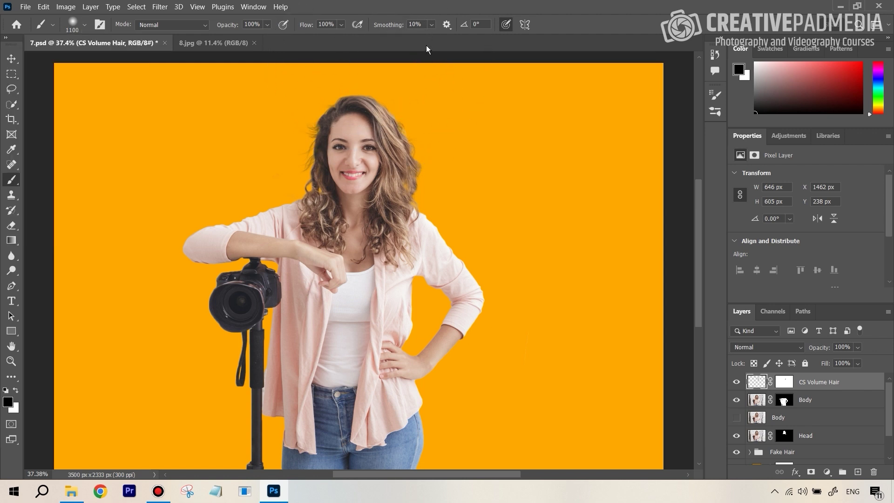
key(bracketleft)
key(bracketleft)
key(bracketleft)
key(bracketleft)
key(bracketleft)
key(bracketleft)
key(bracketleft)
key(bracketleft)
key(bracketleft)
key(bracketleft)
key(bracketleft)
key(bracketleft)
key(bracketleft)
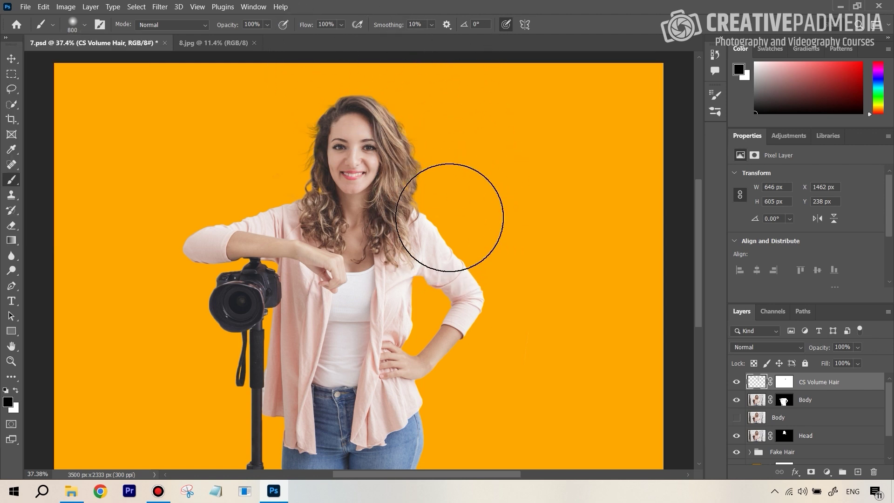
key(bracketleft)
key(bracketleft)
key(bracketleft)
key(bracketleft)
key(bracketleft)
key(bracketleft)
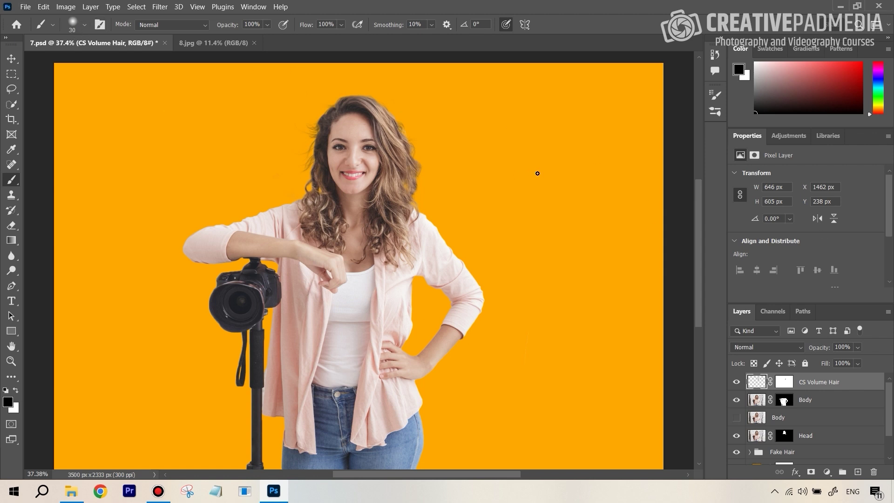
Create a new layer above CS Volume Hair and open the Brush Settings.
click(858, 472)
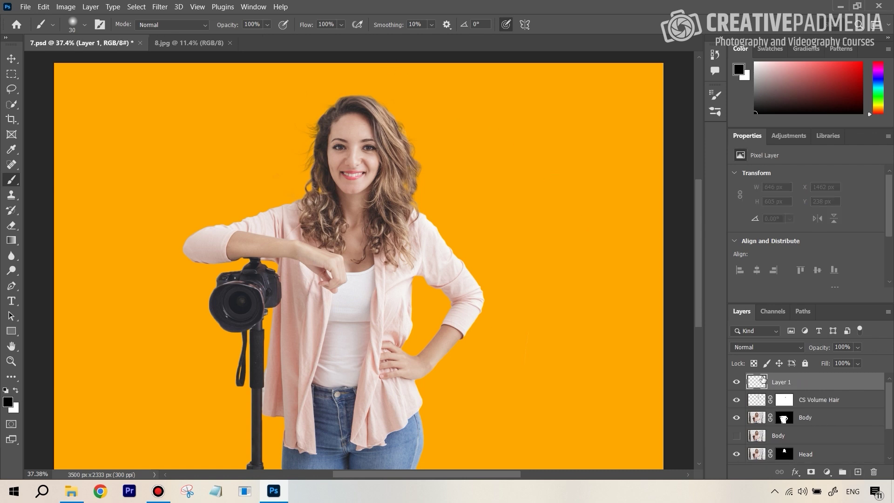
click(100, 25)
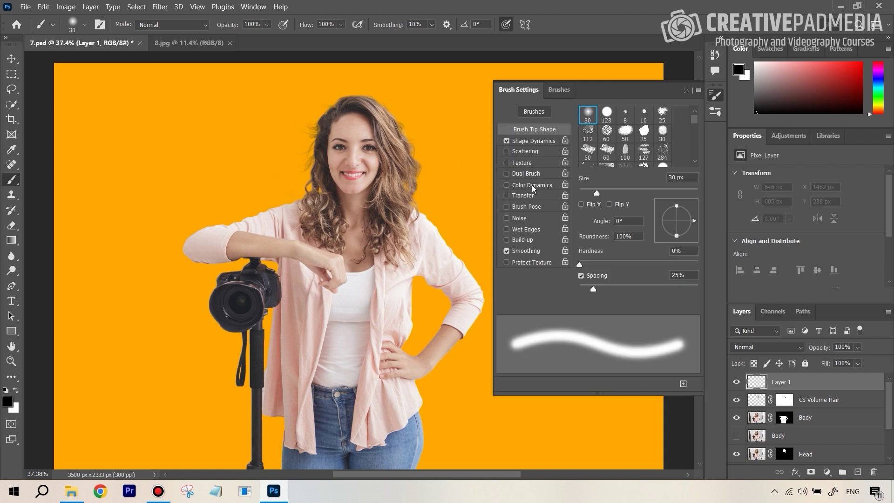
click(686, 90)
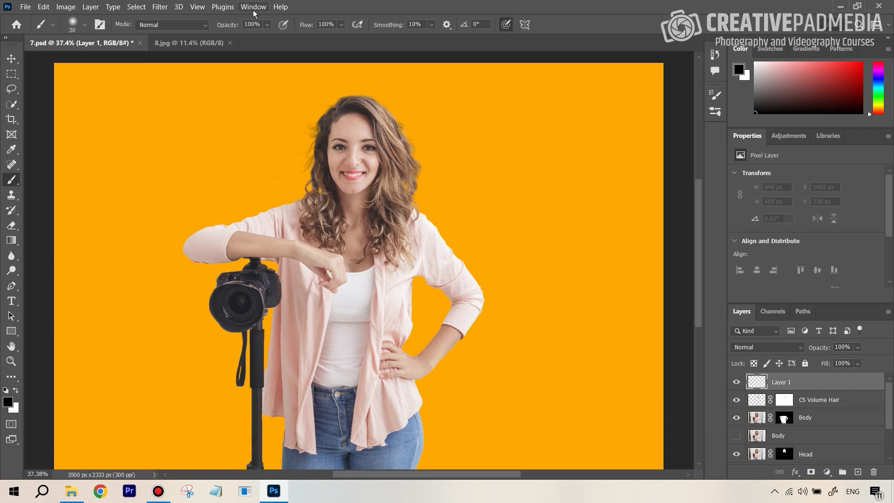
click(253, 7)
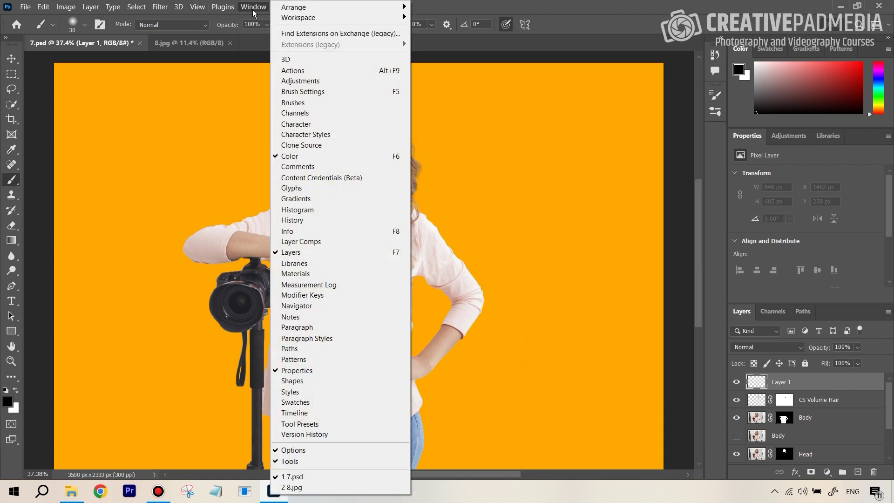
click(311, 92)
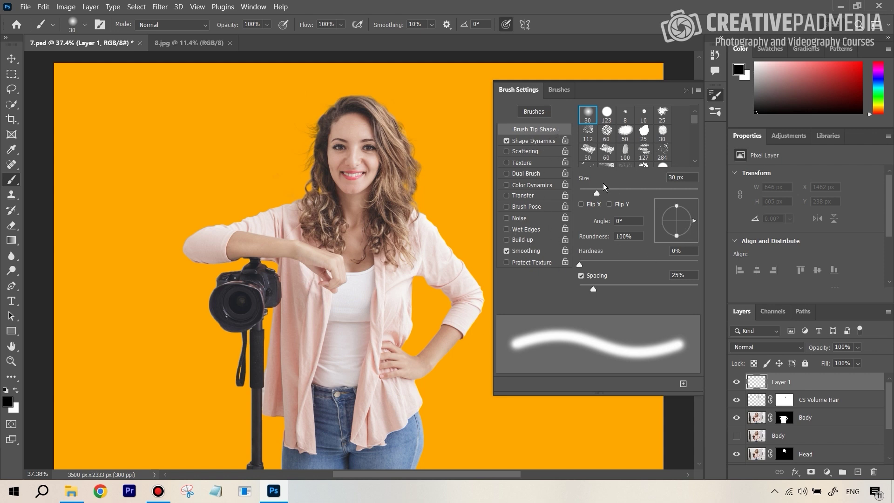
Enable Transfer for the brush and set the Opacity Jitter control to Pen Pressure.
click(526, 196)
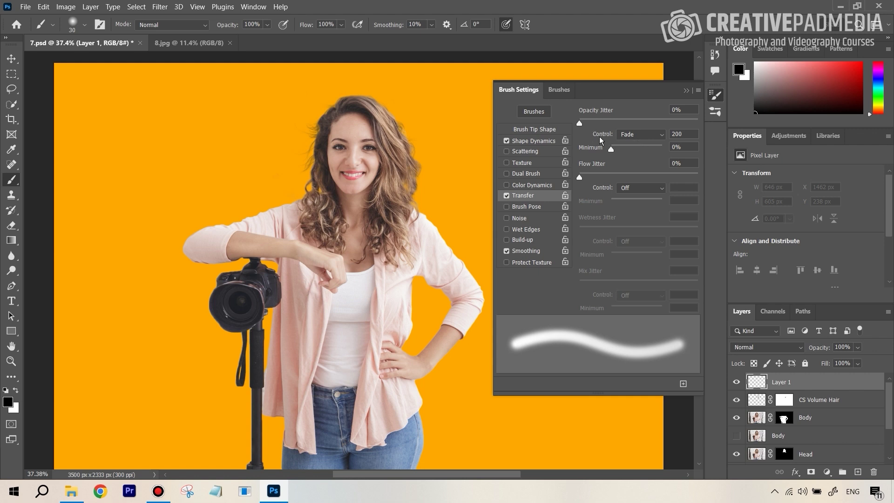
click(632, 135)
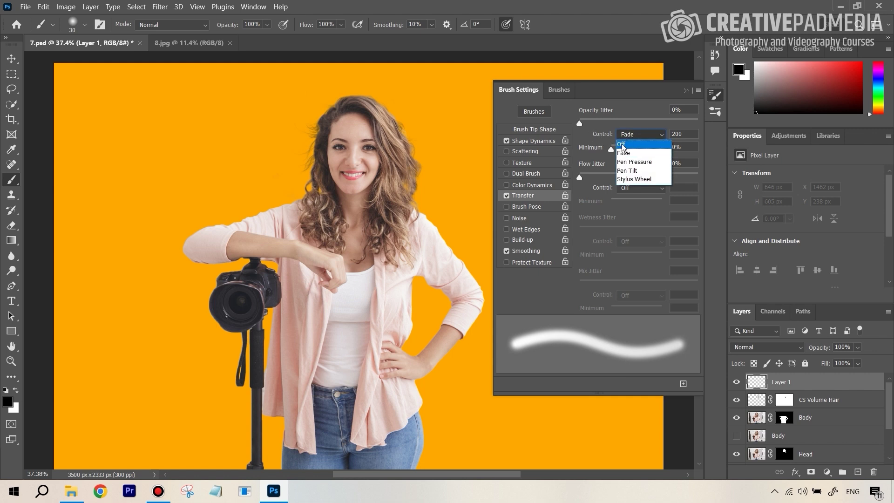
click(625, 146)
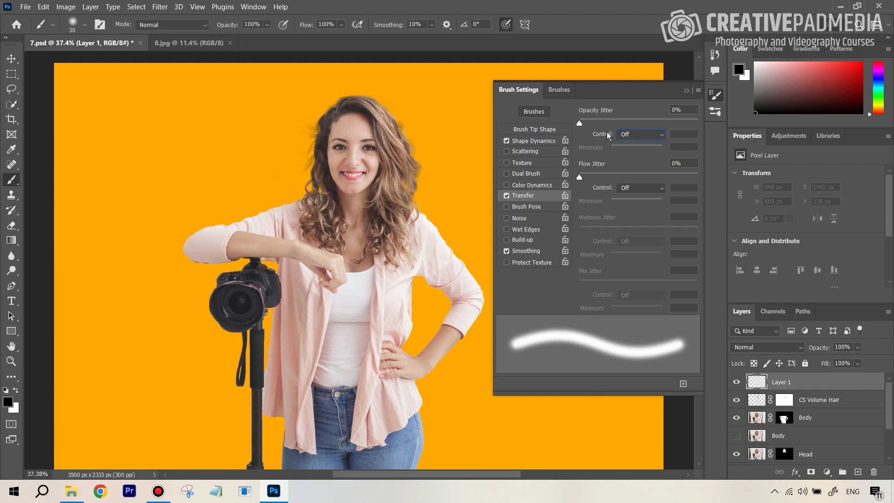
click(630, 135)
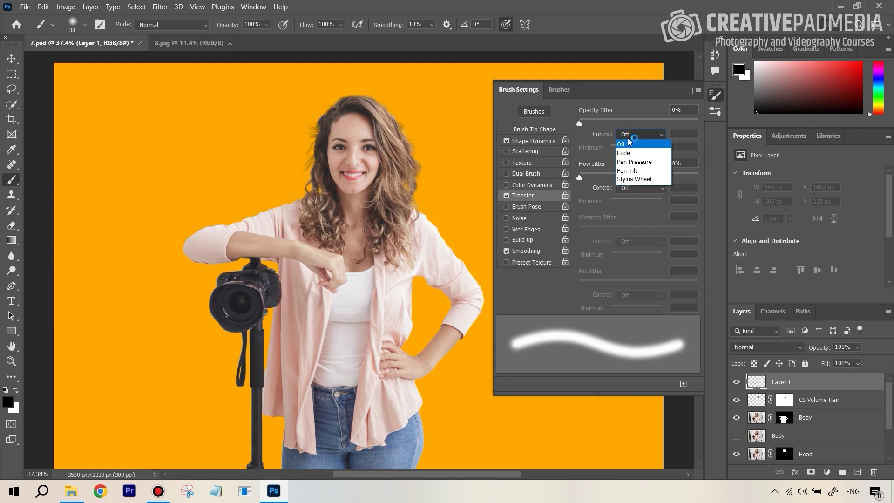
click(635, 163)
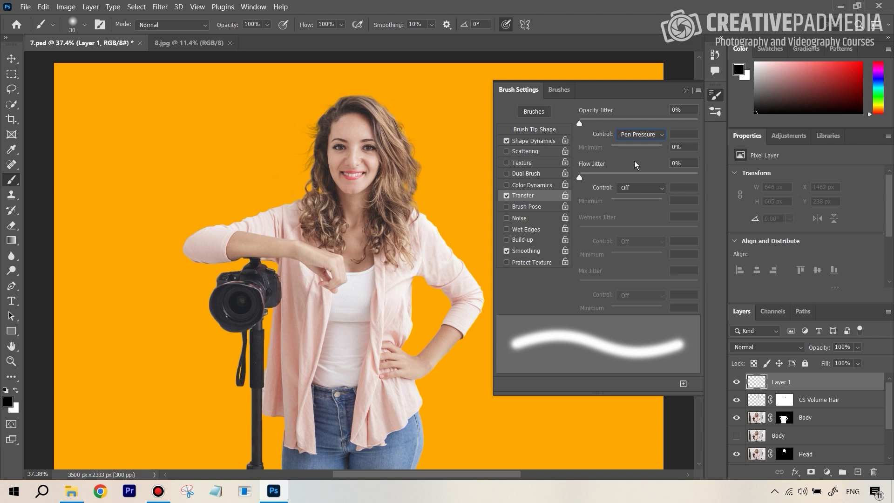
click(685, 90)
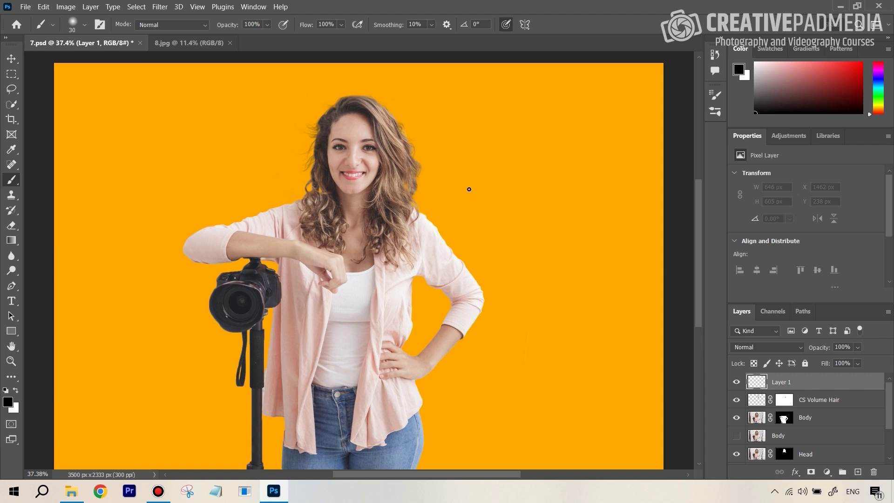
Reduce the brush to 8 px and paint curved test strokes of varying pressure on the orange background beside the hair.
key(z)
mouse_move(422, 151)
mouse_down()
mouse_move(483, 140)
mouse_move(474, 141)
mouse_up()
key(b)
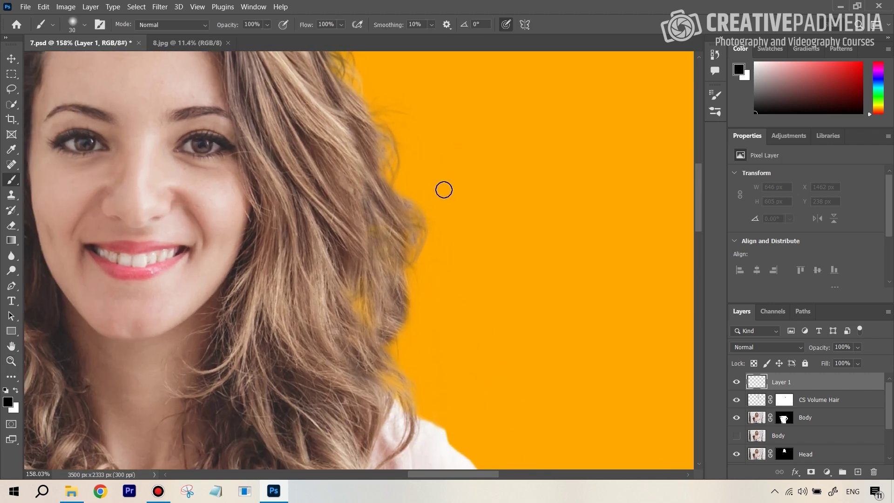
key(bracketleft)
key(bracketleft)
key(bracketleft)
key(bracketleft)
key(bracketleft)
drag(436, 180, 516, 182)
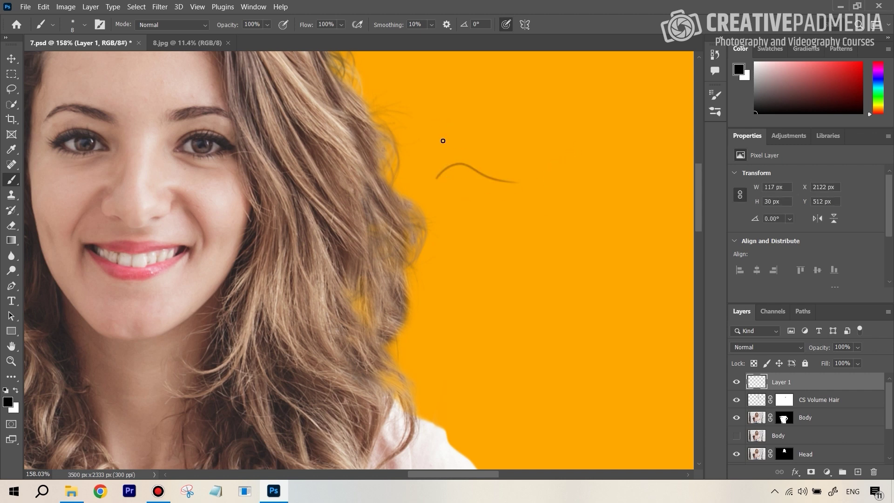
mouse_move(459, 134)
mouse_down()
mouse_move(485, 124)
mouse_move(521, 157)
mouse_up()
drag(454, 206, 506, 204)
mouse_move(470, 143)
mouse_down()
mouse_move(518, 124)
mouse_move(586, 146)
mouse_up()
drag(481, 82, 554, 95)
drag(449, 123, 639, 87)
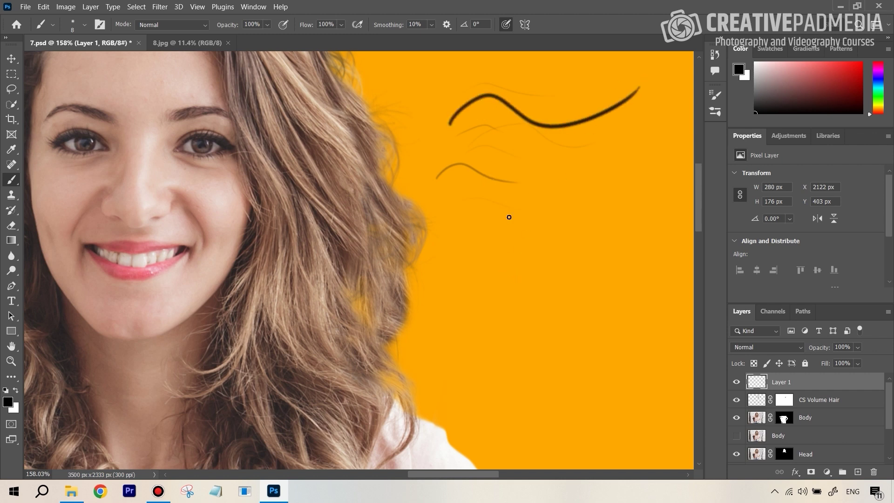
Reduce the brush to 5 px and paint fine black flyaway strands outward along the edge of the hair beside the orange background.
key(z)
mouse_move(384, 86)
mouse_down()
mouse_move(417, 84)
mouse_move(397, 84)
mouse_move(395, 179)
mouse_up()
key(b)
key(space)
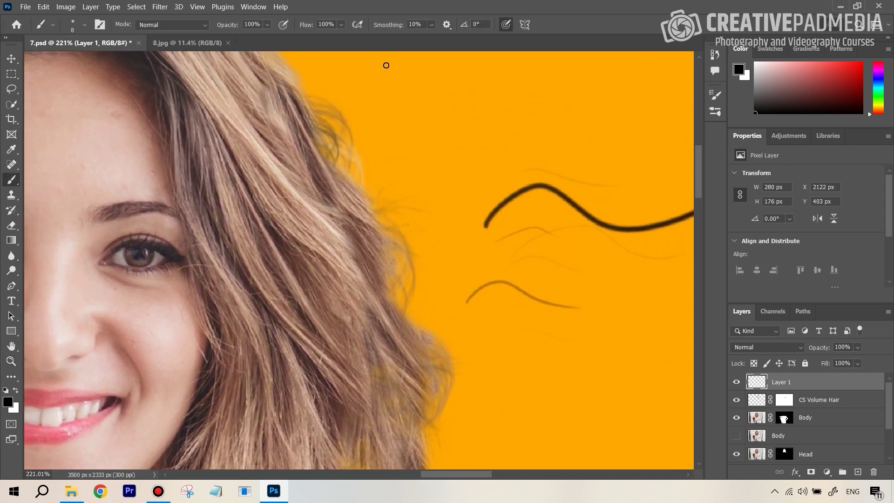
key(bracketleft)
drag(291, 84, 335, 110)
drag(337, 172, 384, 202)
drag(298, 143, 372, 205)
drag(285, 122, 409, 219)
drag(298, 94, 401, 202)
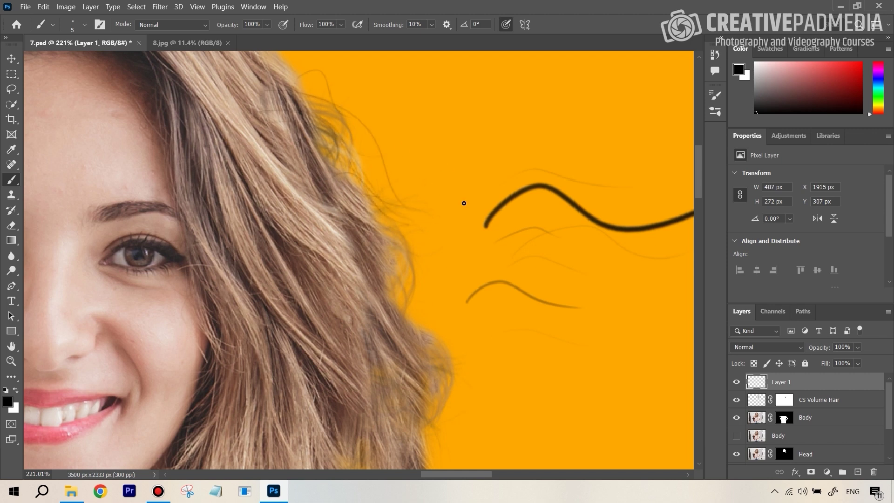
drag(339, 154, 356, 191)
drag(347, 125, 406, 230)
mouse_move(337, 143)
mouse_down()
mouse_move(395, 259)
mouse_move(467, 332)
mouse_up()
drag(374, 299, 485, 366)
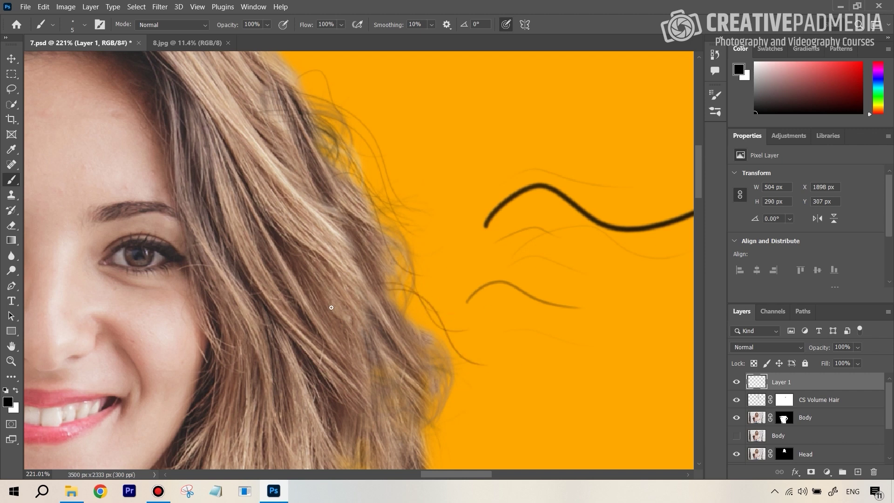
mouse_move(381, 255)
mouse_down()
mouse_move(491, 363)
mouse_move(506, 343)
mouse_up()
mouse_move(363, 218)
mouse_down()
mouse_move(414, 236)
mouse_move(491, 404)
mouse_up()
drag(380, 283, 484, 435)
mouse_move(305, 218)
mouse_down()
mouse_move(490, 359)
mouse_move(535, 410)
mouse_up()
mouse_move(317, 170)
mouse_down()
mouse_move(480, 366)
mouse_move(472, 329)
mouse_up()
drag(340, 133, 456, 317)
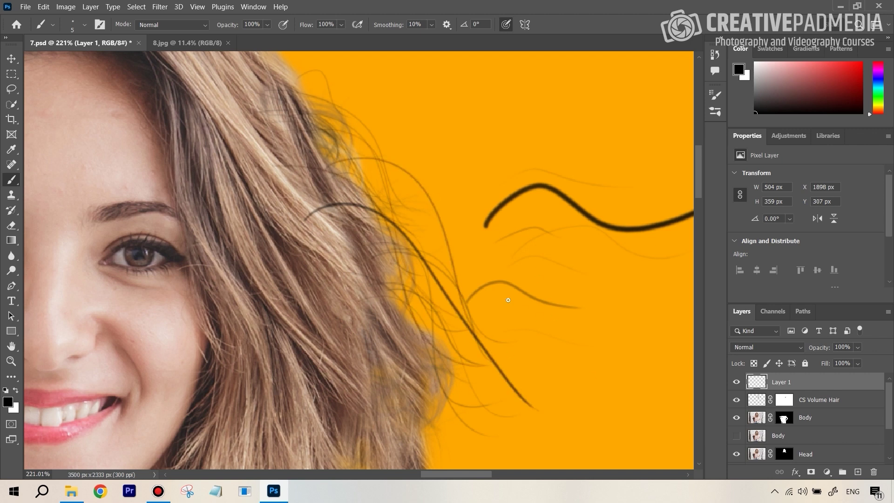
mouse_move(299, 76)
mouse_down()
mouse_move(415, 131)
mouse_move(445, 182)
mouse_move(430, 240)
mouse_up()
Move Layer 1 directly beneath the Head layer and paint more flyaway strands in colours sampled from the hair.
drag(818, 382, 821, 431)
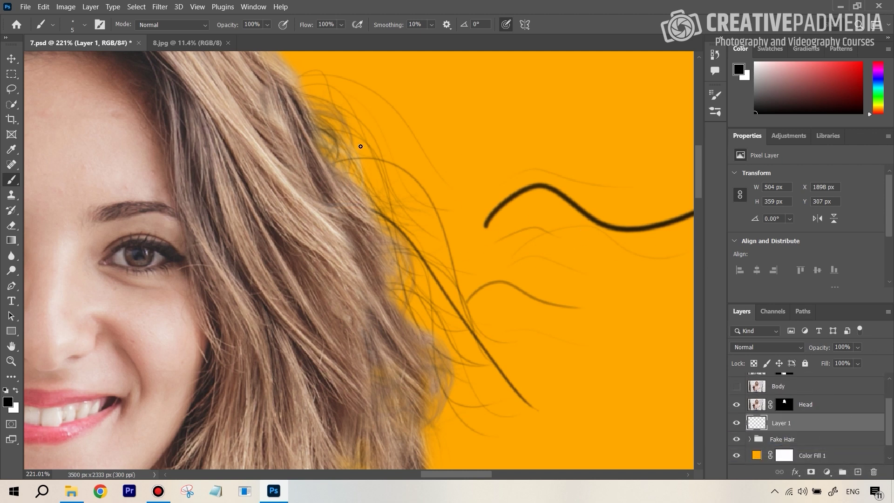
drag(433, 424, 454, 469)
key(alt)
alt+click(421, 410)
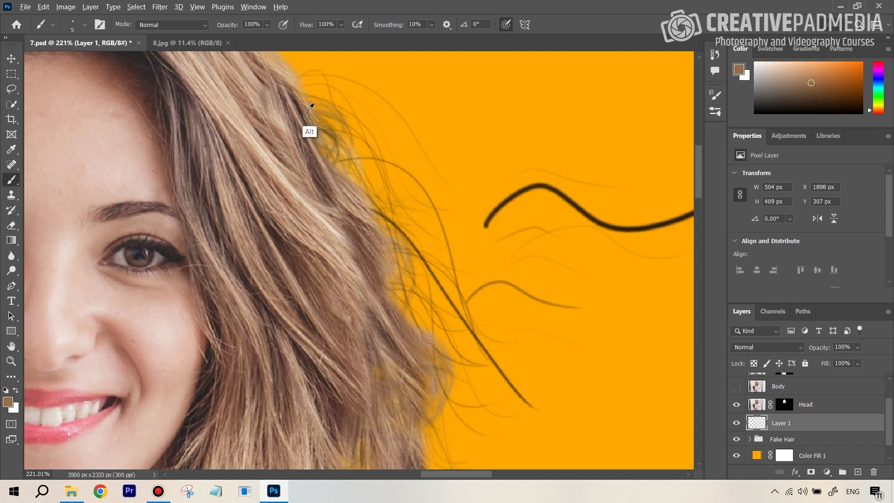
alt+click(291, 72)
drag(336, 106, 344, 122)
mouse_move(259, 71)
mouse_down()
mouse_move(350, 124)
mouse_move(343, 99)
mouse_move(378, 107)
mouse_up()
mouse_move(275, 84)
mouse_down()
mouse_move(314, 84)
mouse_move(349, 128)
mouse_up()
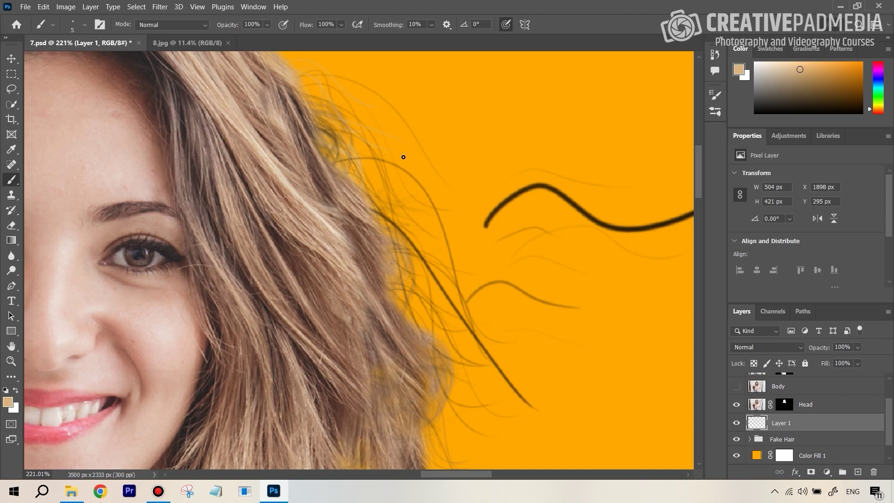
Set the brush's Opacity Jitter control under Transfer to Fade.
click(100, 24)
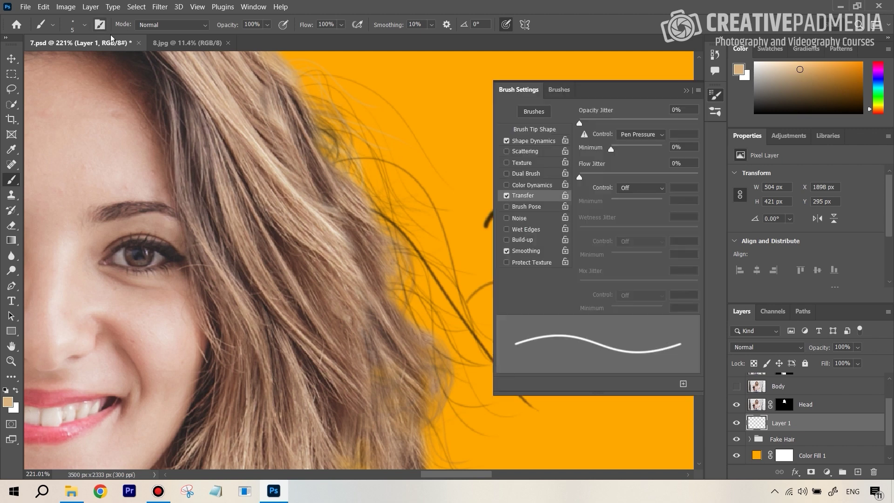
click(642, 135)
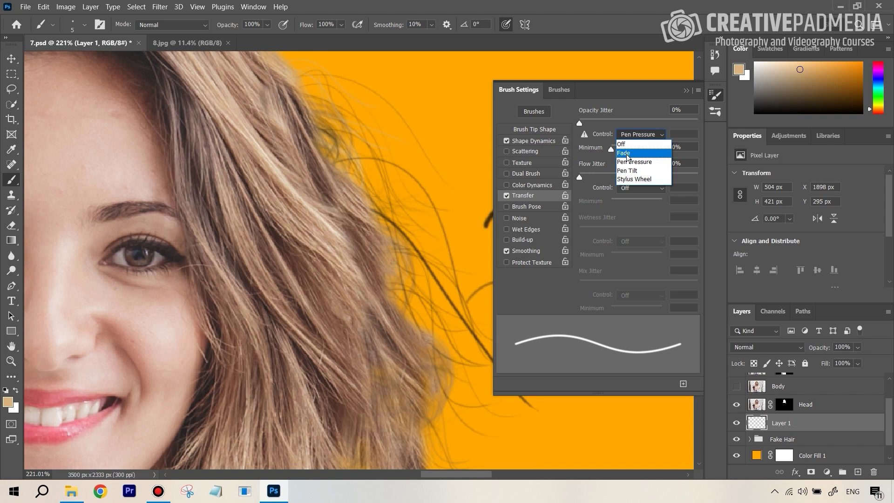
click(639, 155)
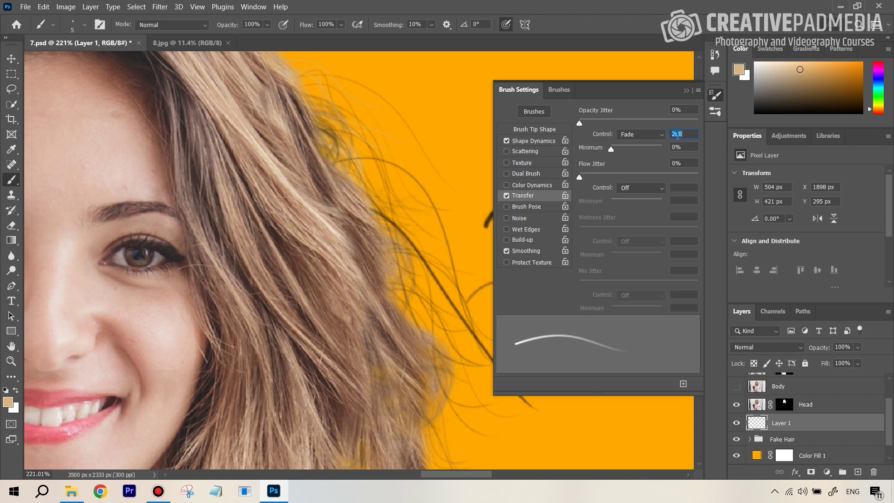
click(686, 92)
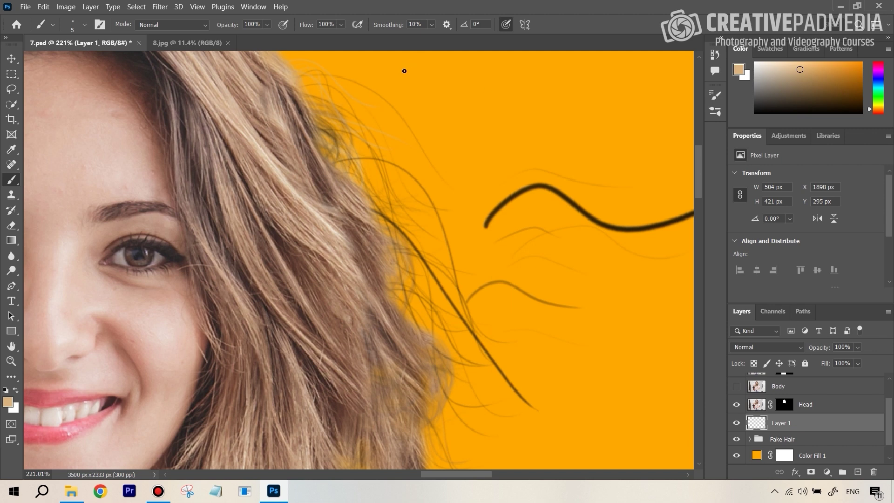
Delete Layer 1 with all the practice hair strands.
scroll(841, 397, up, 2)
click(842, 390)
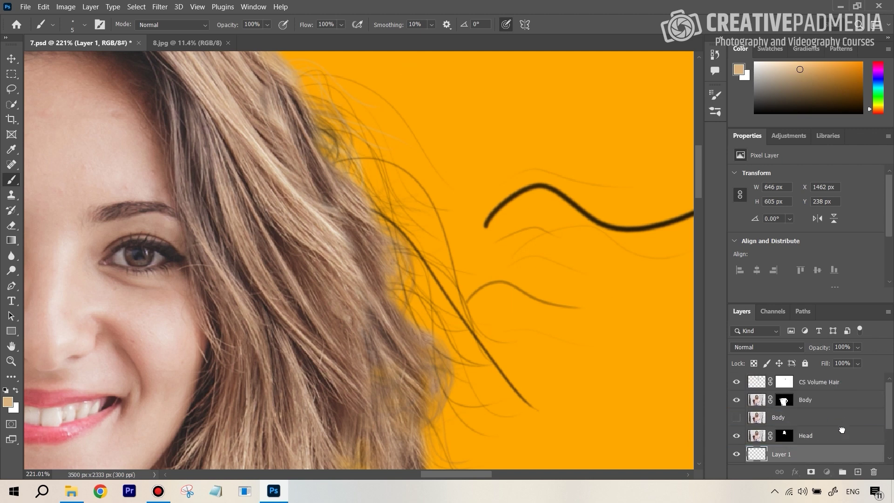
drag(824, 457, 873, 473)
key(ctrl+z)
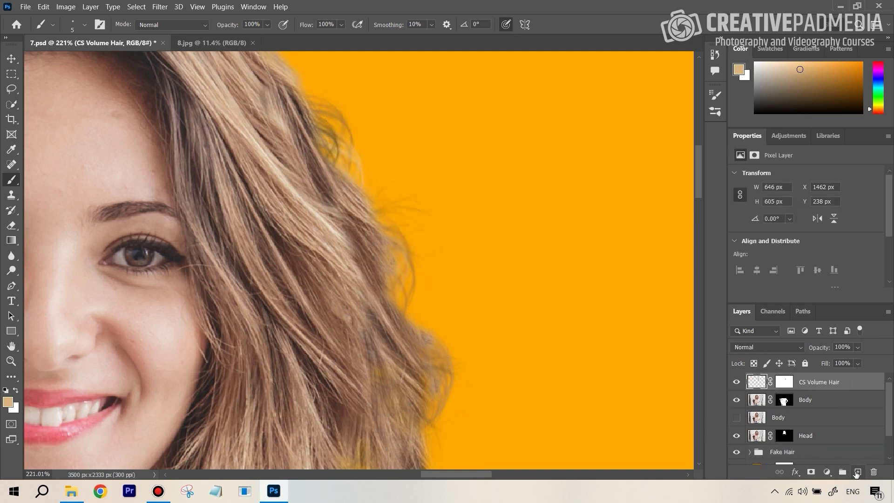
On a new top layer, paint fading strands outward from the hair's edge in a sampled hair brown, reducing the brush to 3 px.
alt+click(359, 184)
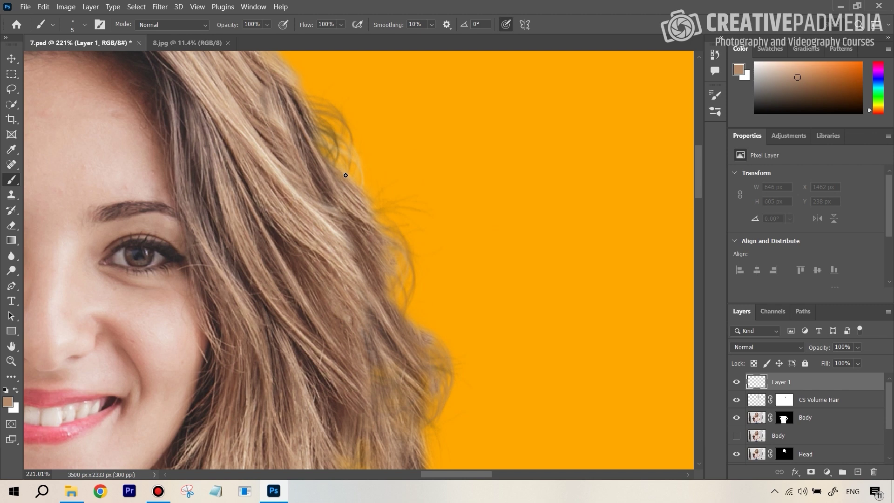
drag(346, 174, 484, 233)
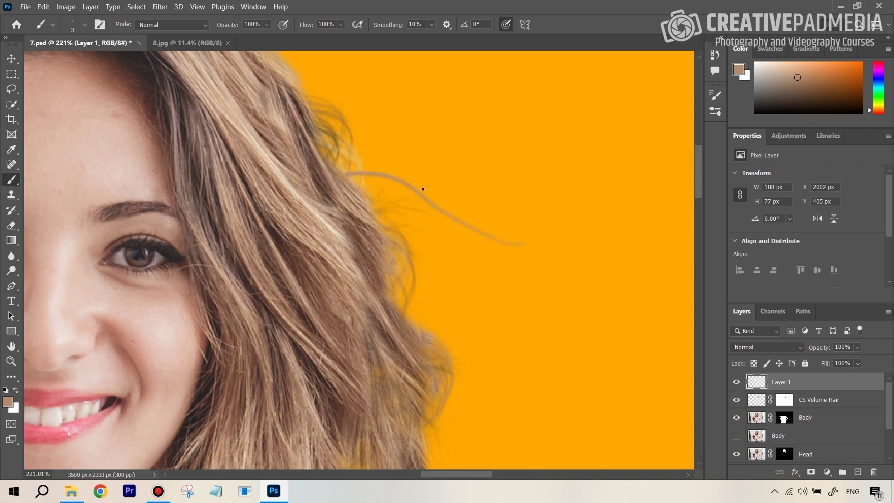
drag(313, 81, 412, 142)
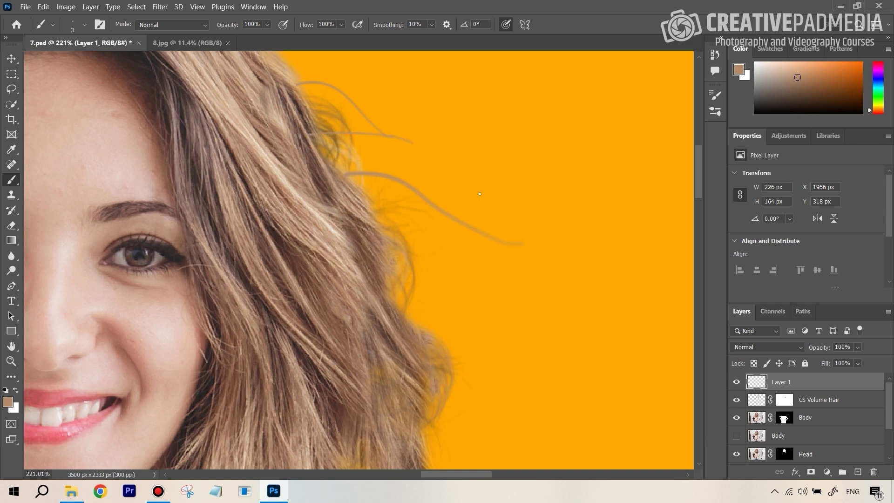
Paint more thin flyaway strands outward from the hair's right edge, reducing the brush to 1 px for the finest ones.
drag(283, 157, 472, 152)
drag(328, 277, 461, 333)
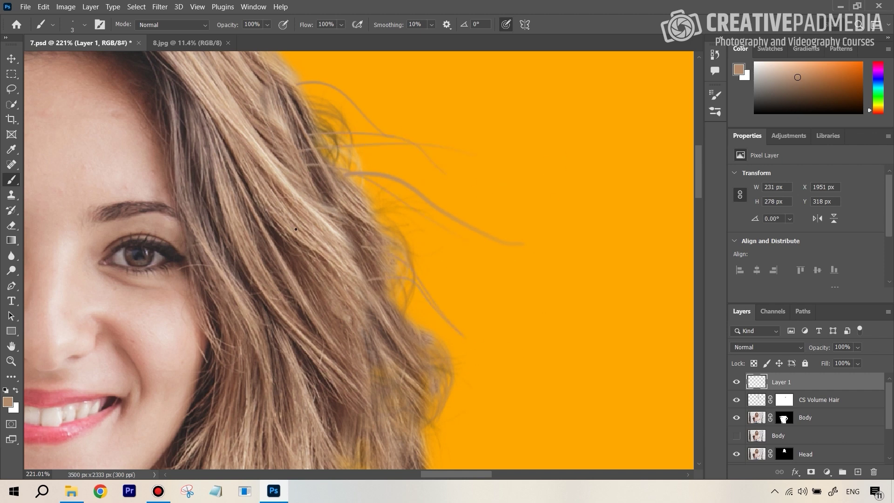
key(bracketleft)
drag(389, 279, 441, 294)
drag(366, 225, 351, 218)
drag(430, 233, 411, 232)
Delete Layer 1 with all the painted flyaway strands.
mouse_move(824, 385)
mouse_down()
mouse_move(834, 459)
mouse_move(874, 472)
mouse_up()
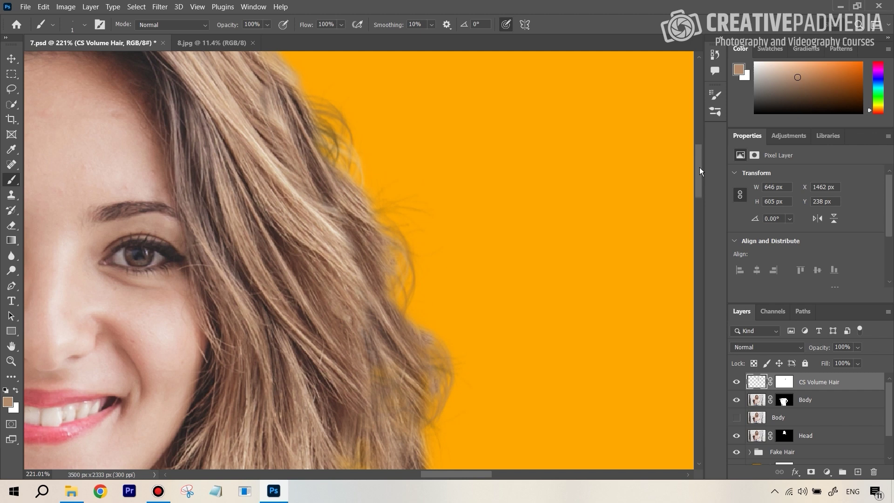
drag(699, 167, 699, 167)
Create a new blank document 1000 px wide and 1000 px high with a white background.
click(26, 7)
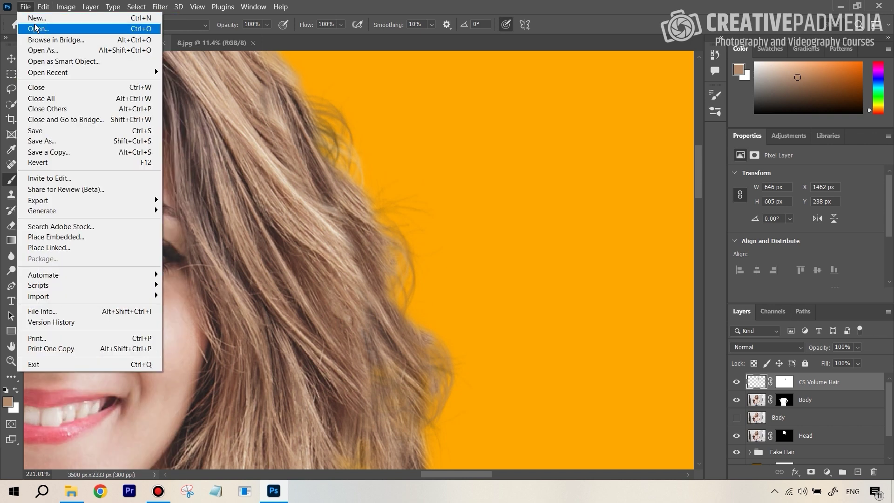
click(41, 20)
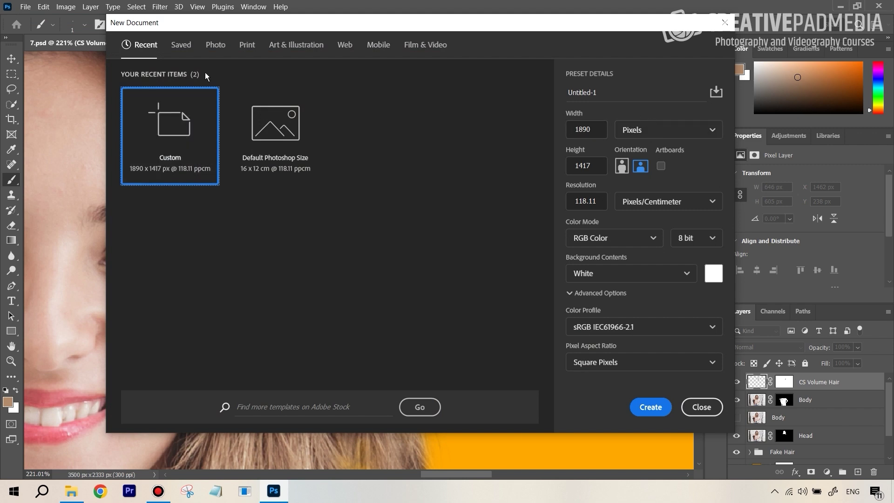
click(604, 133)
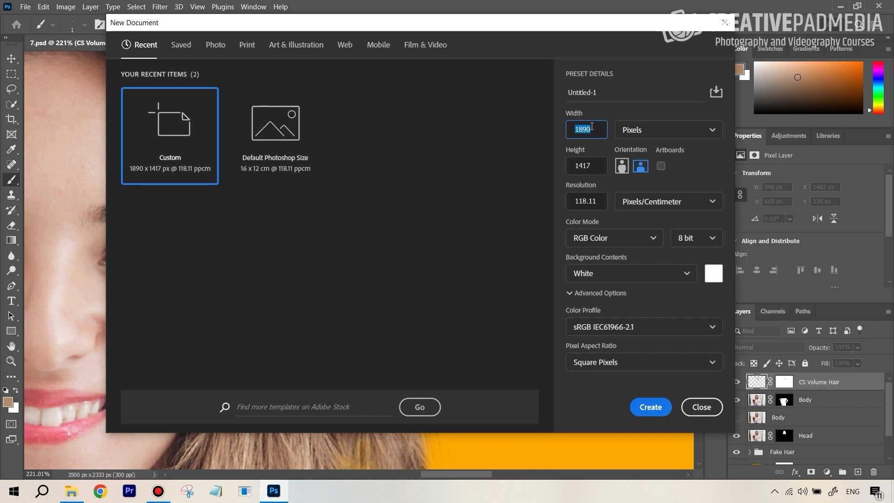
text(1000)
click(588, 167)
text(1000)
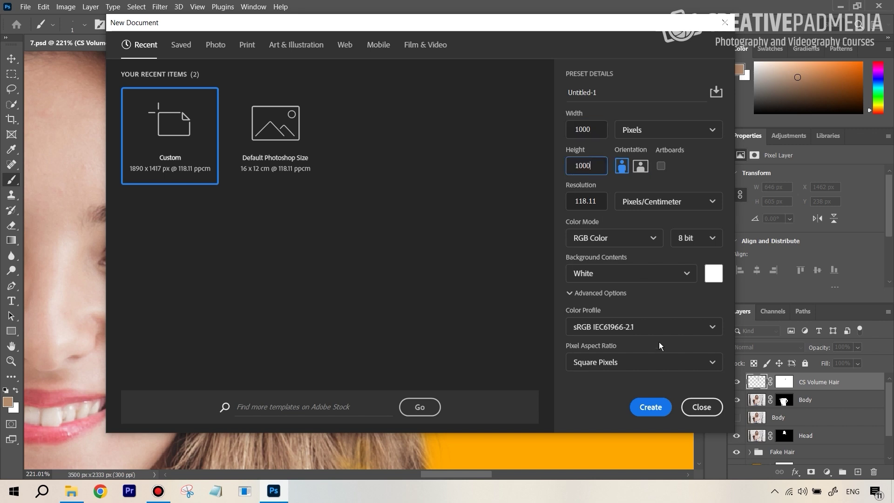
click(657, 409)
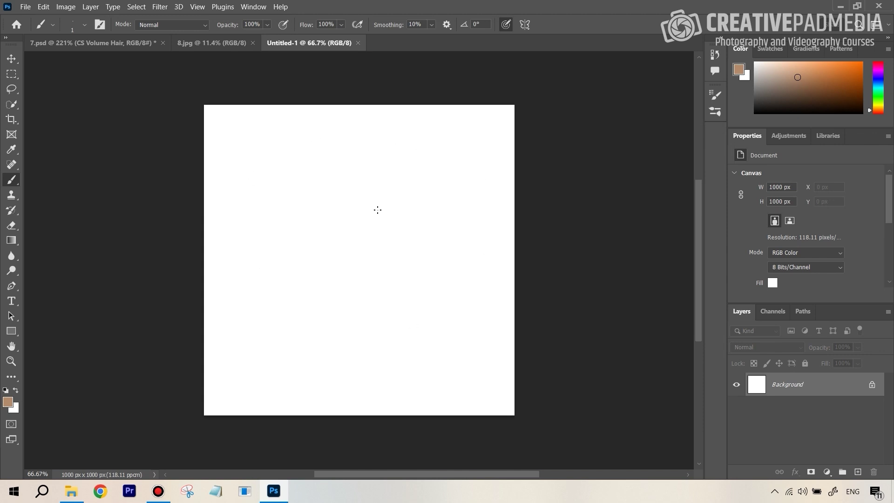
Turn off Transfer in the brush settings and enlarge the soft round brush to 50 px.
click(84, 24)
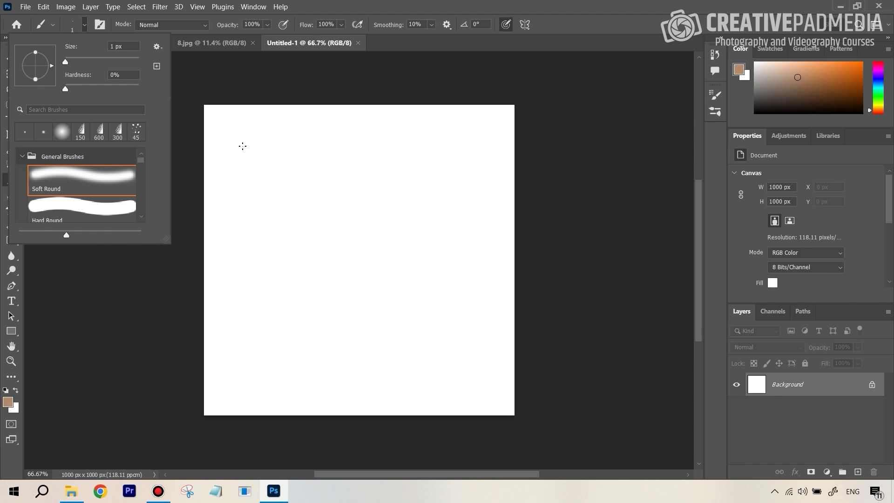
click(698, 196)
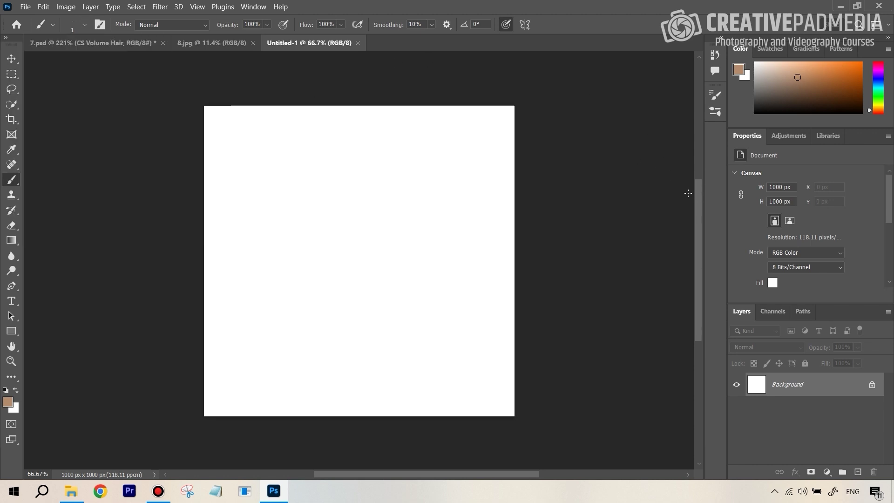
click(100, 25)
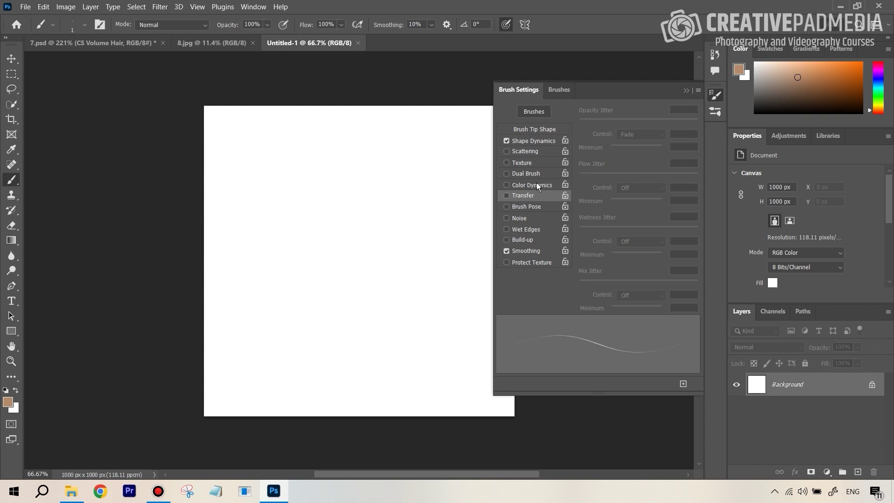
click(688, 89)
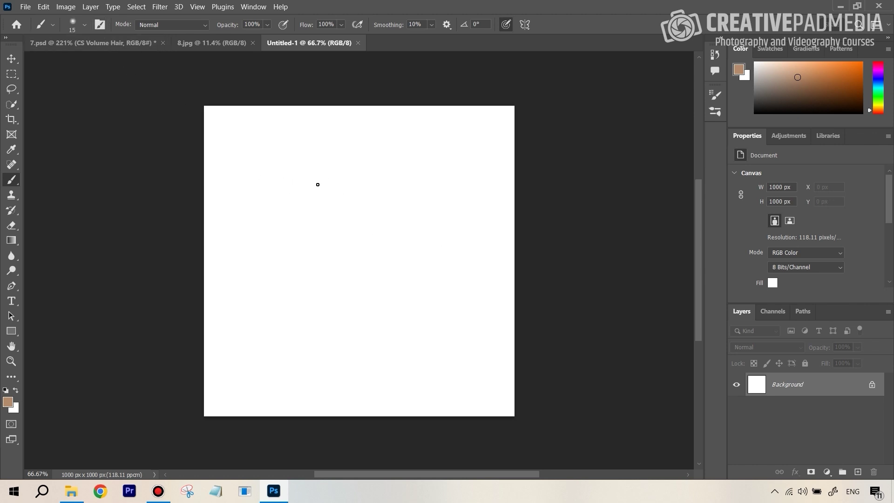
key(bracketright)
key(bracketright)
key(bracketright)
key(bracketright)
Set the foreground colour to black (#000000) and paint one soft dot in the upper left part of the canvas.
click(9, 401)
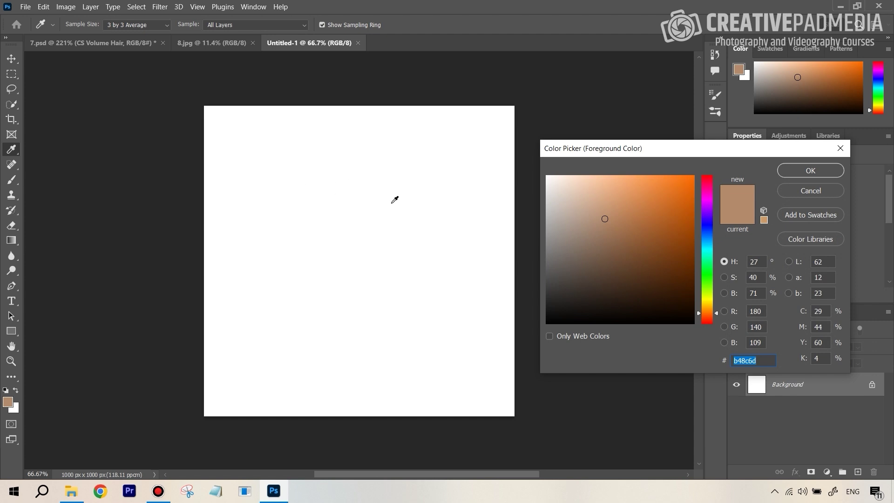
mouse_move(604, 219)
mouse_down()
mouse_move(601, 258)
mouse_move(539, 345)
mouse_up()
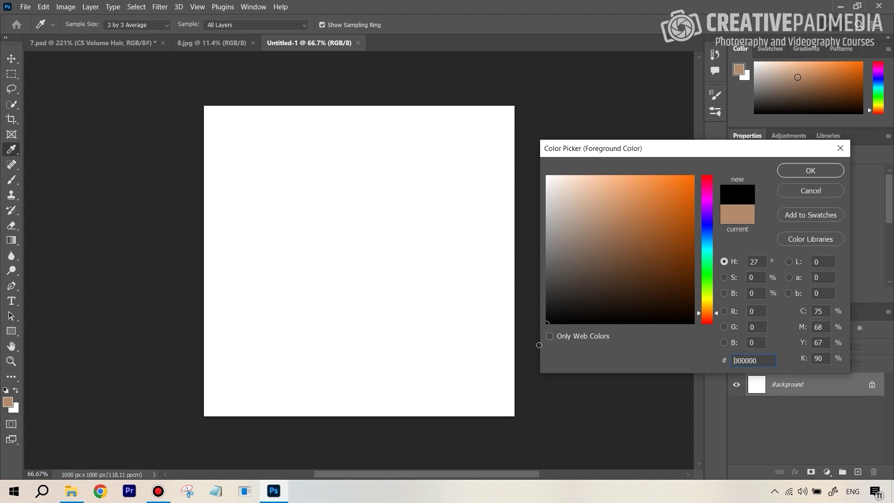
click(802, 171)
key(b)
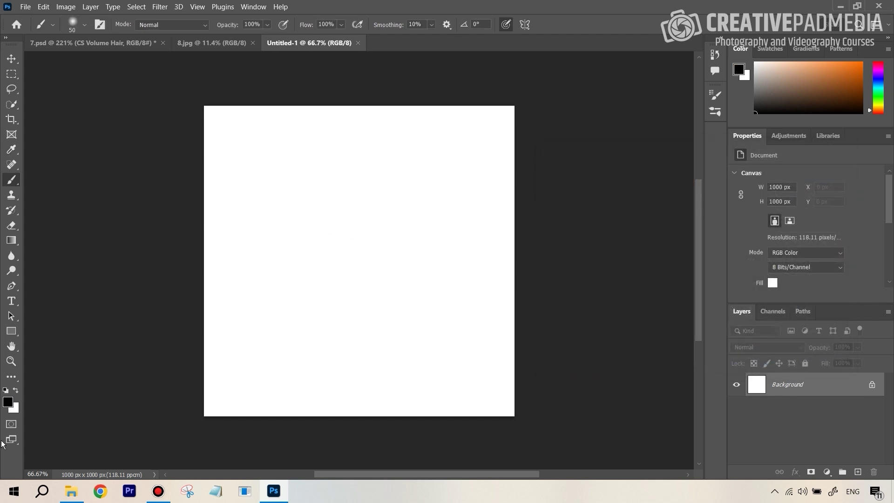
click(284, 184)
click(286, 183)
click(287, 183)
Set the foreground colour to dark grey #2f2f2f and paint a small oval dot to the lower right of the black one.
key(d)
click(9, 404)
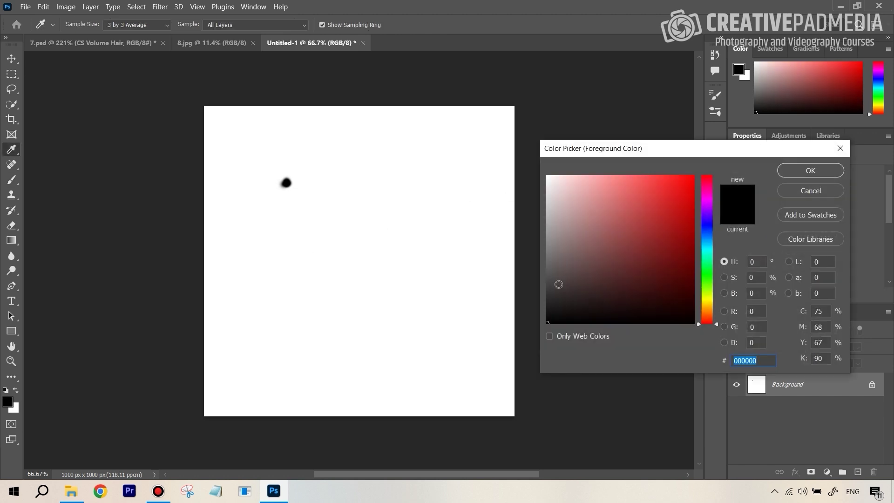
click(541, 299)
drag(540, 300, 536, 297)
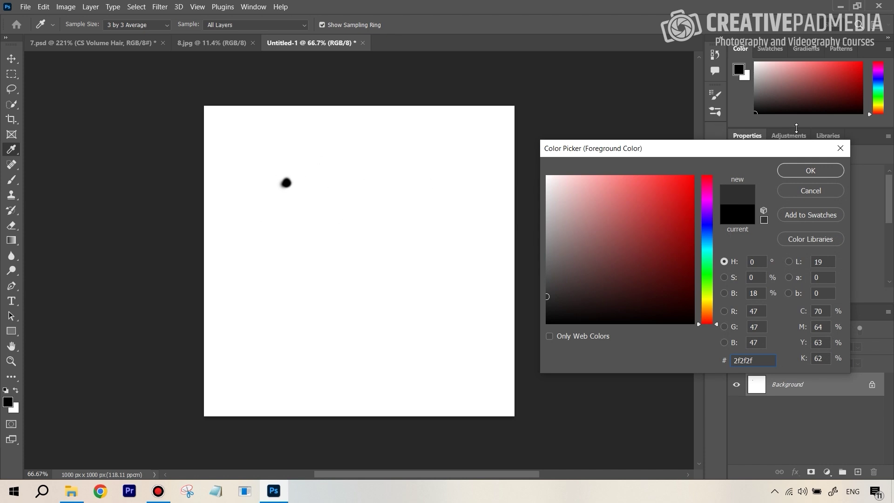
click(810, 171)
key(b)
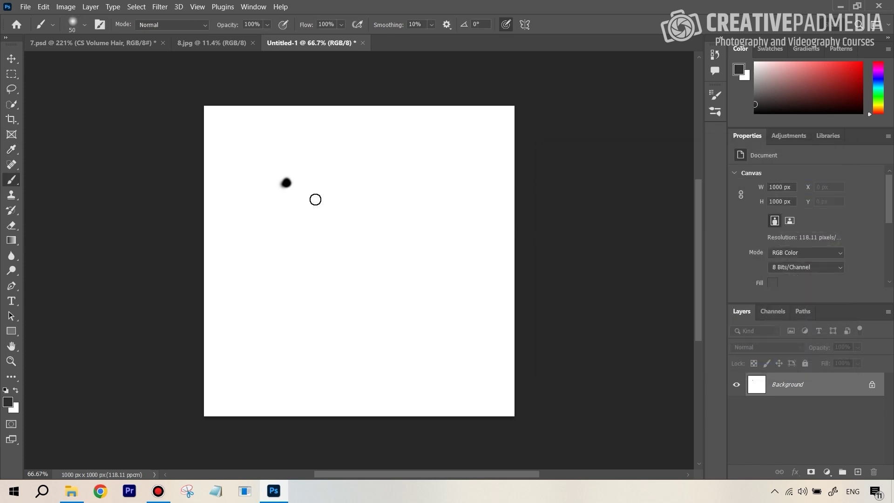
drag(318, 196, 316, 204)
Set the foreground colour back to black and paint a larger dot below the first one with a bigger brush.
click(9, 405)
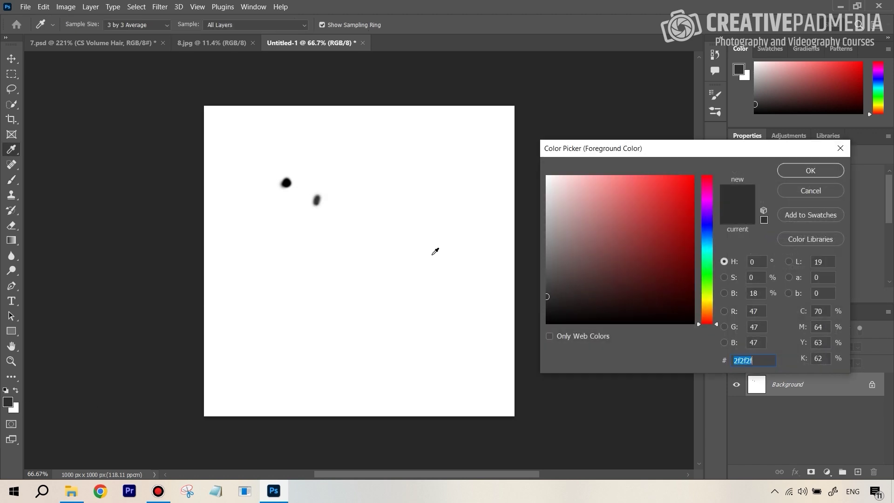
drag(557, 296, 520, 342)
click(811, 171)
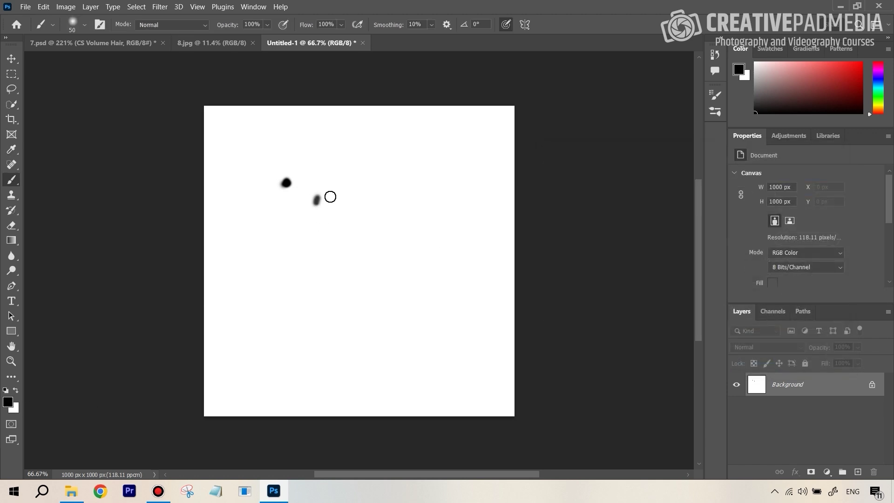
key(bracketright)
key(bracketright)
key(bracketright)
key(bracketright)
drag(289, 215, 289, 217)
Set the foreground colour to grey #404040 and scatter six small dots around the existing ones, varying the brush size.
click(12, 407)
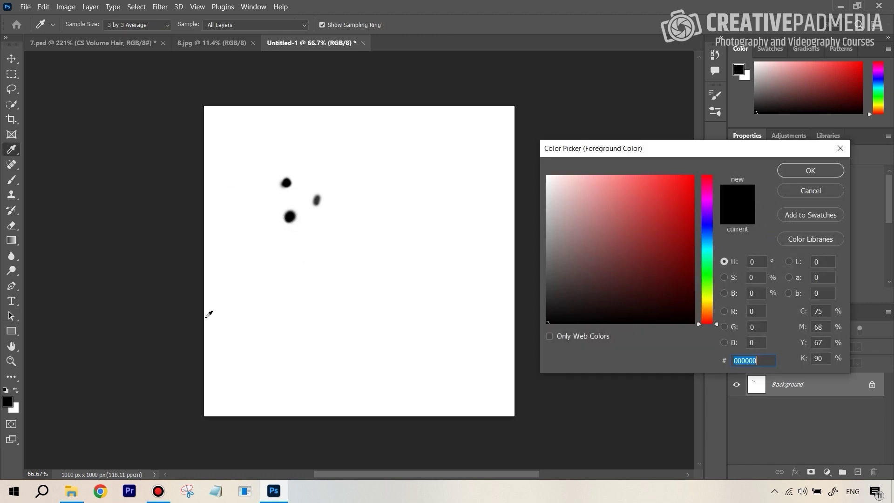
drag(556, 279, 537, 287)
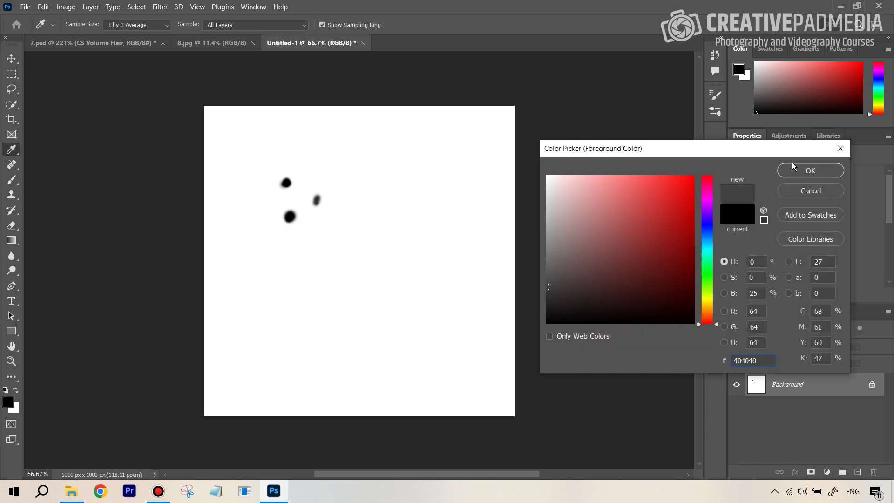
click(810, 171)
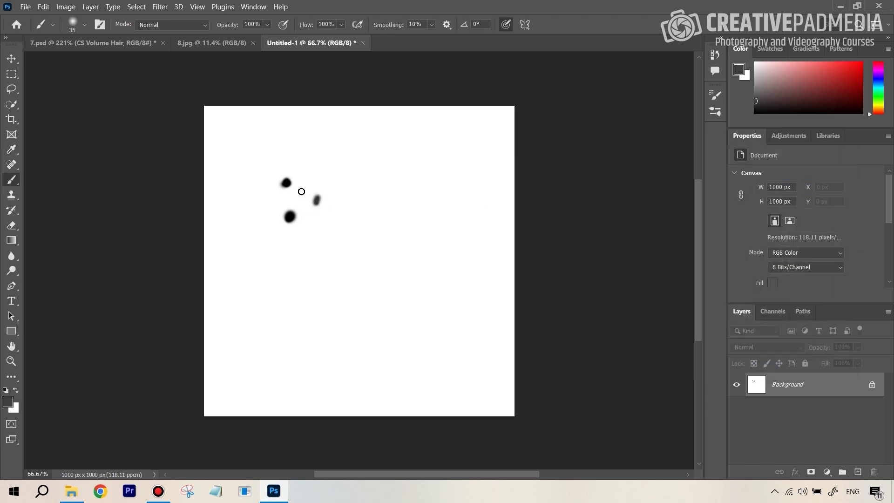
key(bracketleft)
key(bracketleft)
click(295, 199)
key(bracketright)
key(bracketright)
click(309, 184)
key(bracketleft)
key(bracketleft)
key(bracketleft)
key(bracketright)
key(bracketright)
key(bracketright)
click(335, 197)
click(330, 174)
Crop the canvas closely around the cluster of dots, to about 273 x 262 px.
click(11, 119)
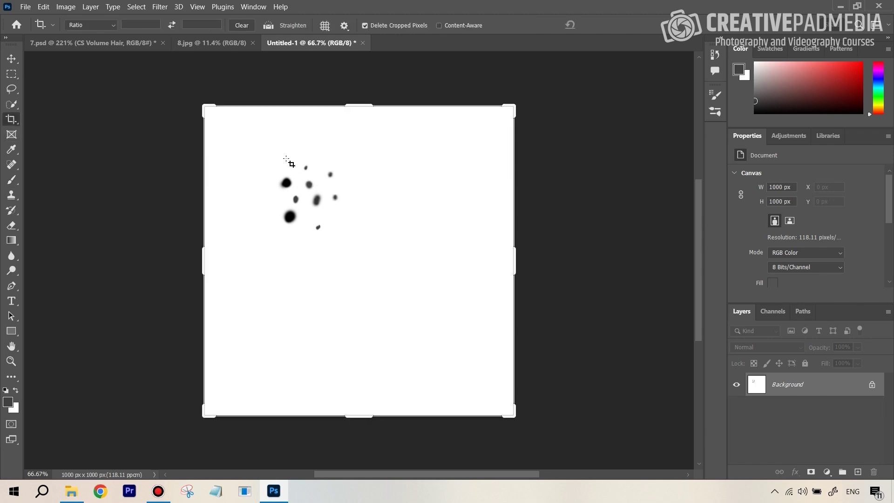
drag(262, 156, 346, 236)
key(Return)
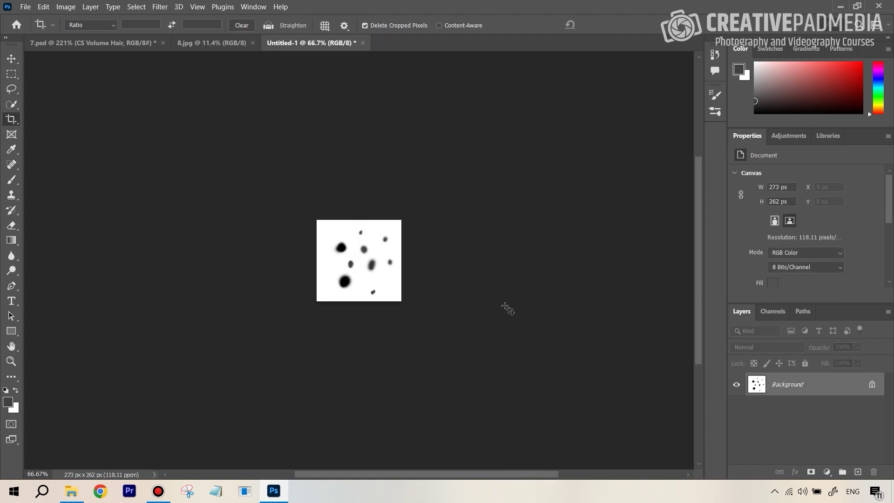
key(ctrl)
Define the cropped dot pattern as a brush preset named "Custom Hair Strands Brush".
click(46, 9)
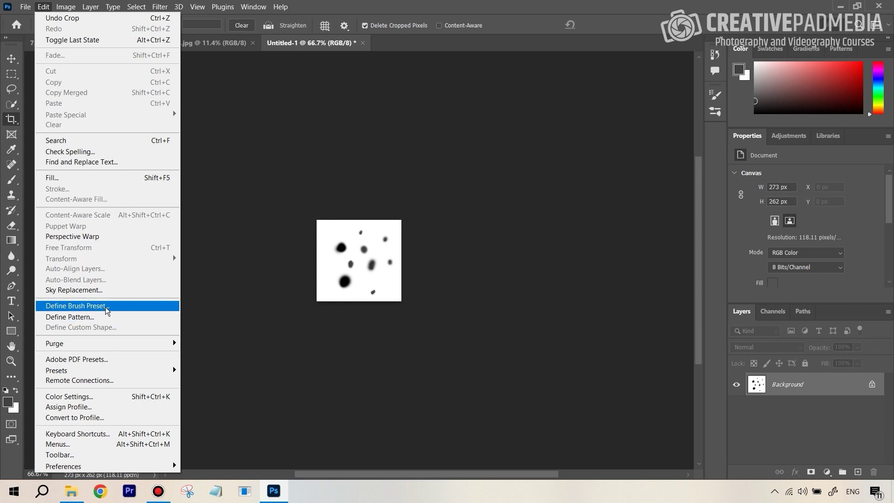
click(91, 309)
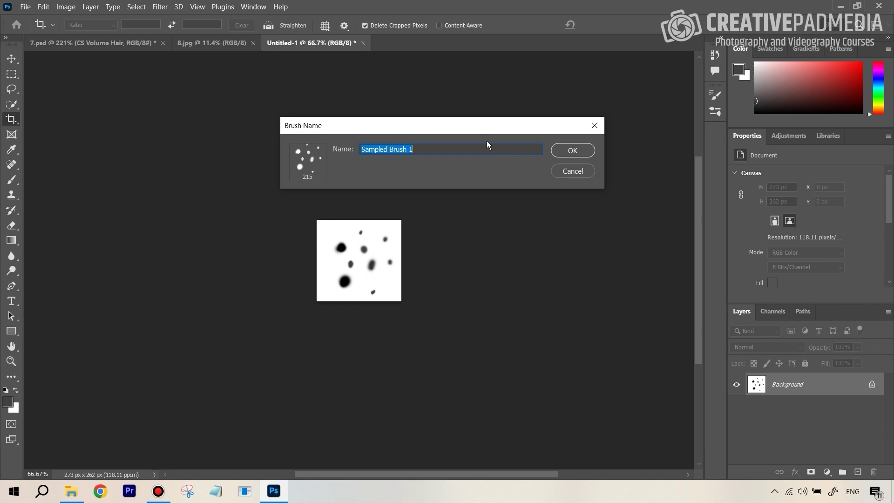
text(Custom Hair Strands)
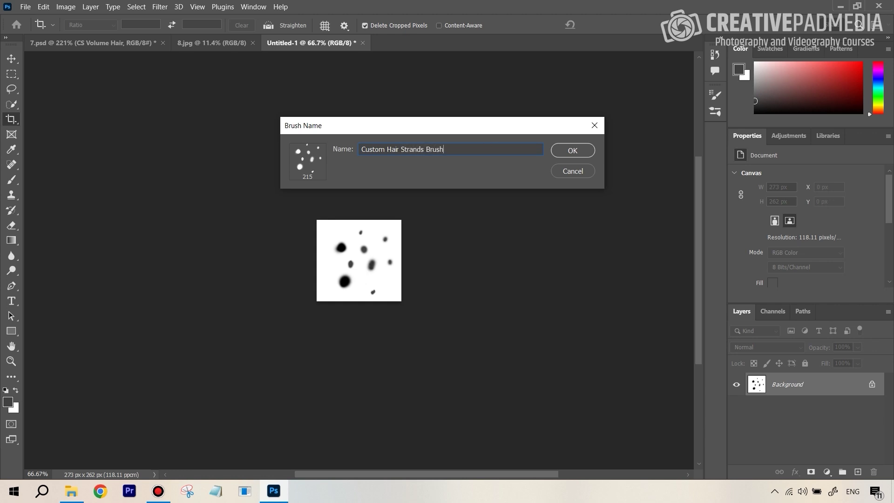
click(588, 157)
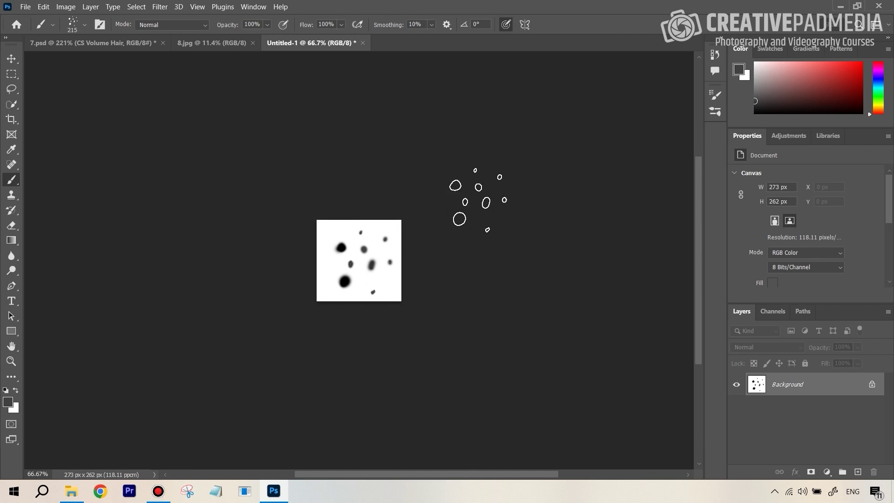
Return to the 7.psd document with the custom dot brush and reduce its size to 30 px.
click(116, 43)
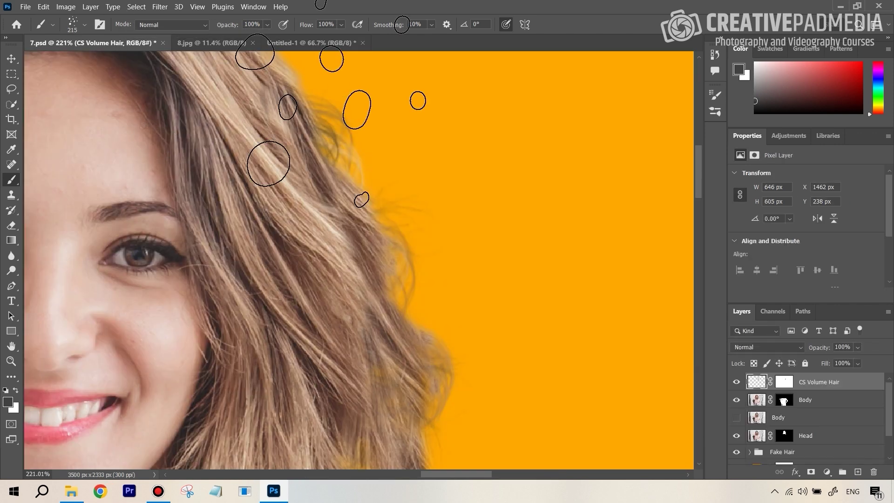
key(bracketleft)
key(bracketleft)
key(bracketleft)
key(bracketleft)
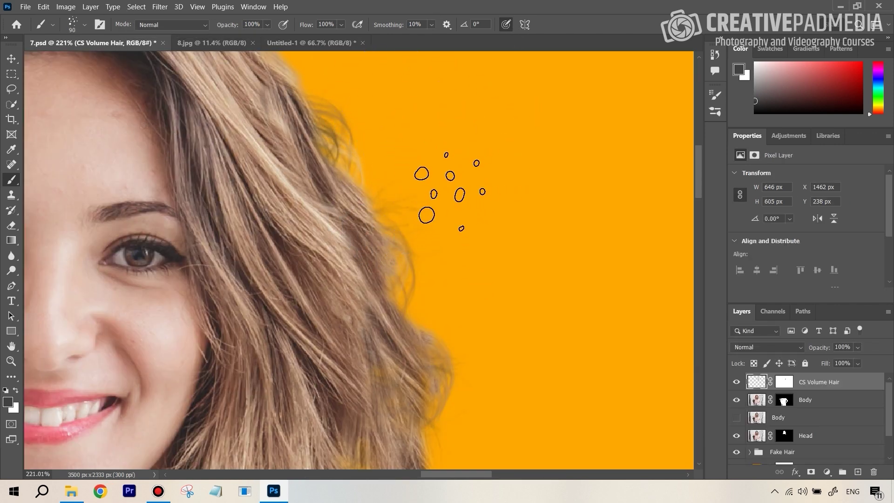
key(bracketleft)
key(bracketleft)
key(bracketleft)
key(bracketleft)
key(bracketleft)
key(bracketleft)
Paint several wavy multi-strand test strokes outward from the hair's right edge with the custom brush.
mouse_move(355, 190)
mouse_down()
mouse_move(455, 201)
mouse_move(510, 177)
mouse_up()
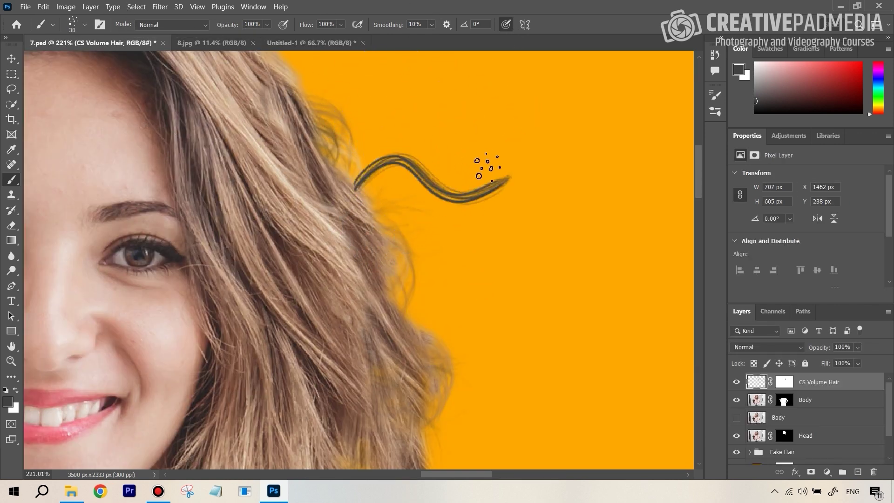
drag(347, 259, 540, 282)
drag(376, 333, 482, 337)
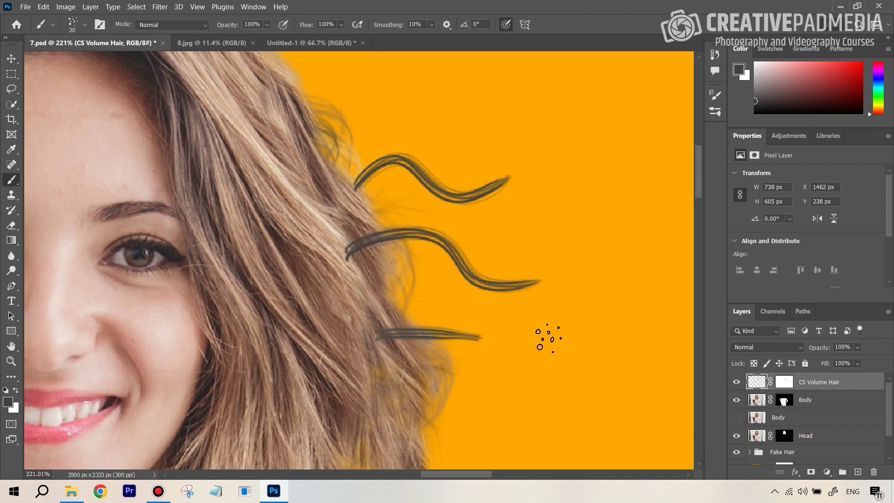
drag(549, 337, 555, 335)
drag(326, 298, 565, 303)
Undo all the test strokes painted with the custom brush.
key(ctrl+z)
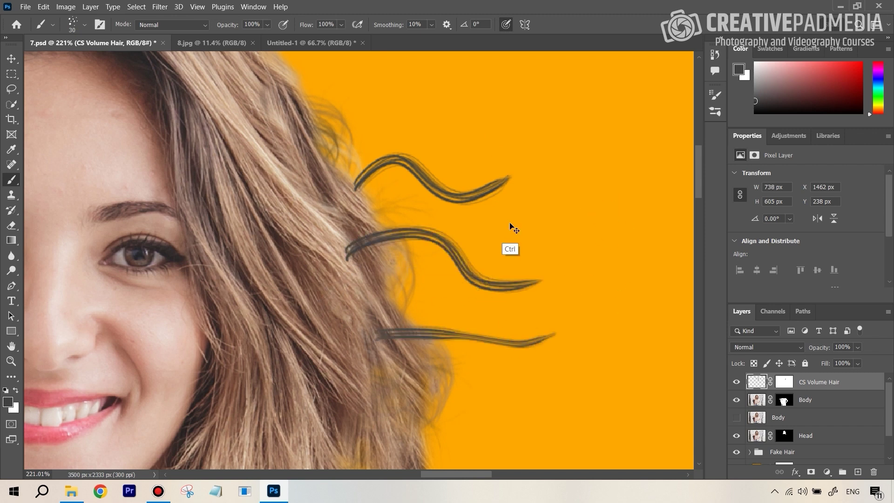
key(ctrl+z)
key(ctrl+z)
key(ctrl+z)
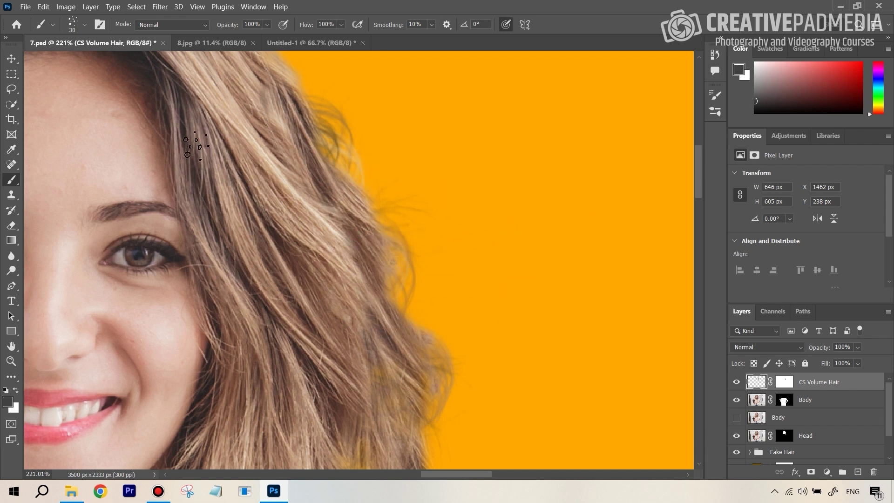
Enable Transfer for the custom multi-strand brush and set its opacity jitter control to Pen Pressure.
click(85, 26)
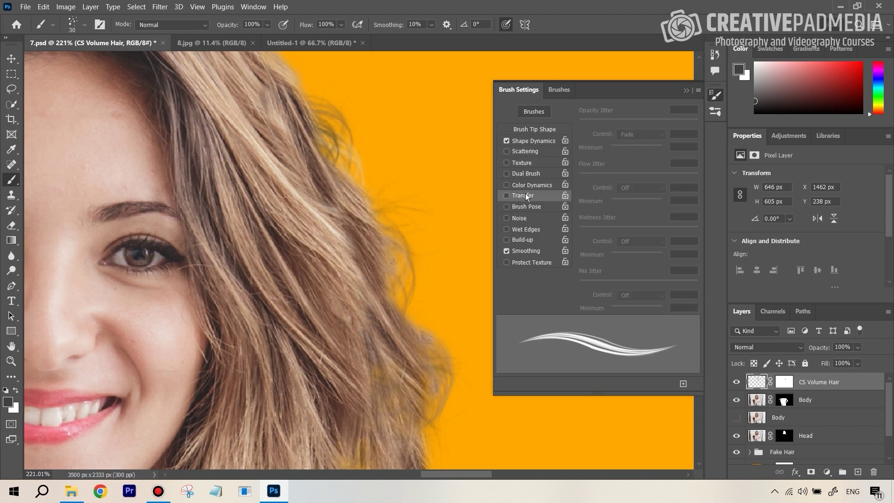
click(506, 196)
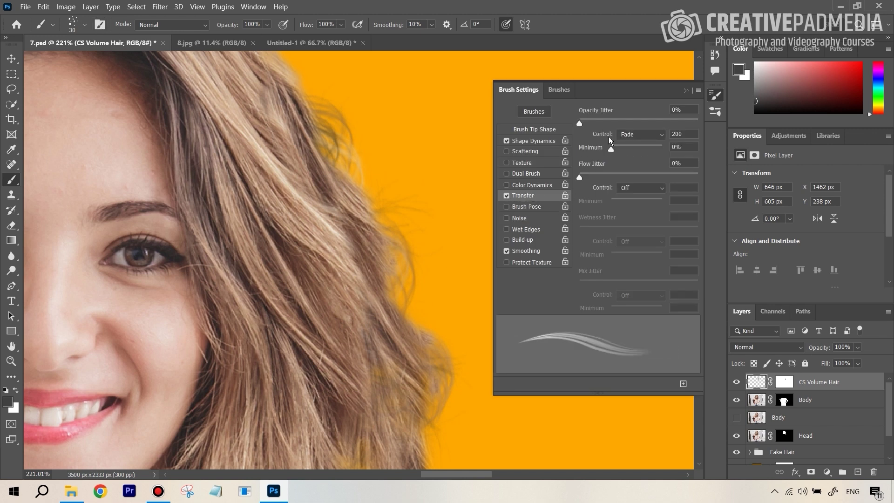
click(632, 133)
click(636, 163)
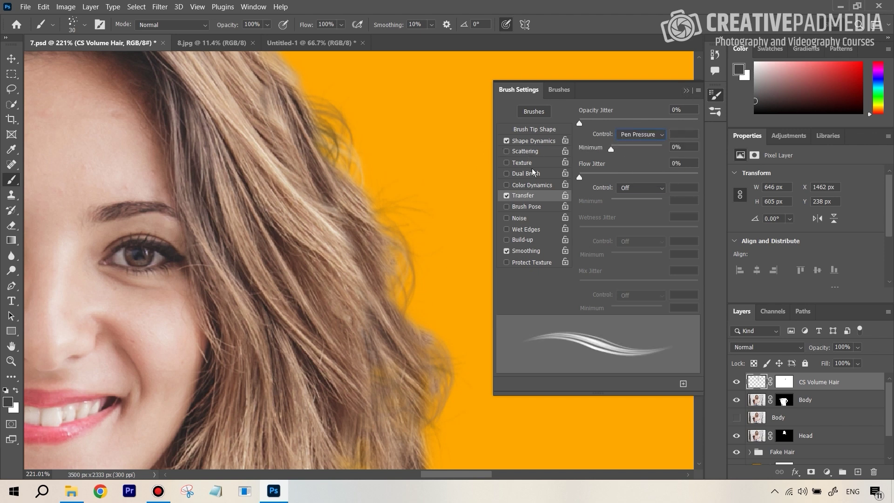
Set the brush tip's spacing to 1% and collapse the brush settings.
click(535, 130)
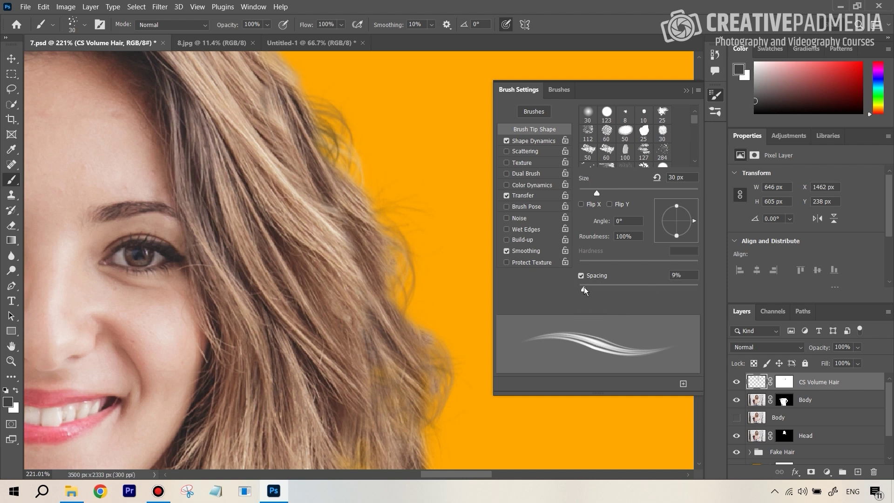
drag(577, 293, 574, 293)
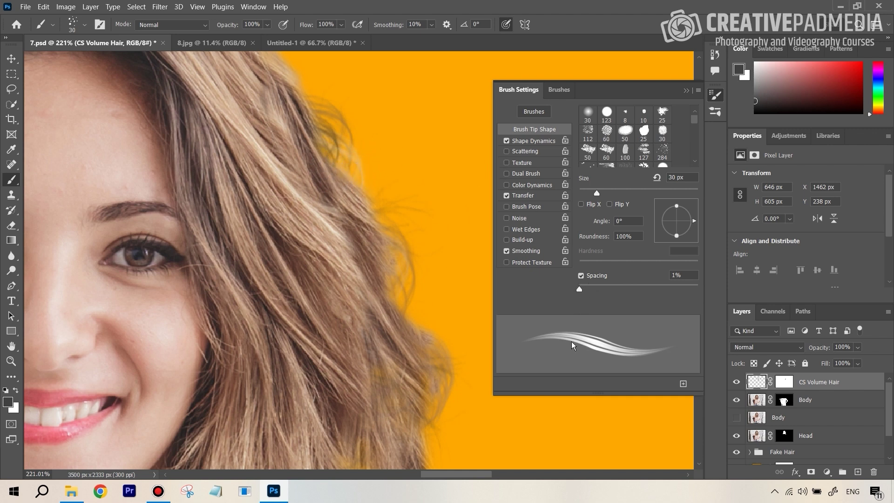
mouse_move(580, 290)
mouse_down()
mouse_move(613, 291)
mouse_move(583, 296)
mouse_up()
click(539, 195)
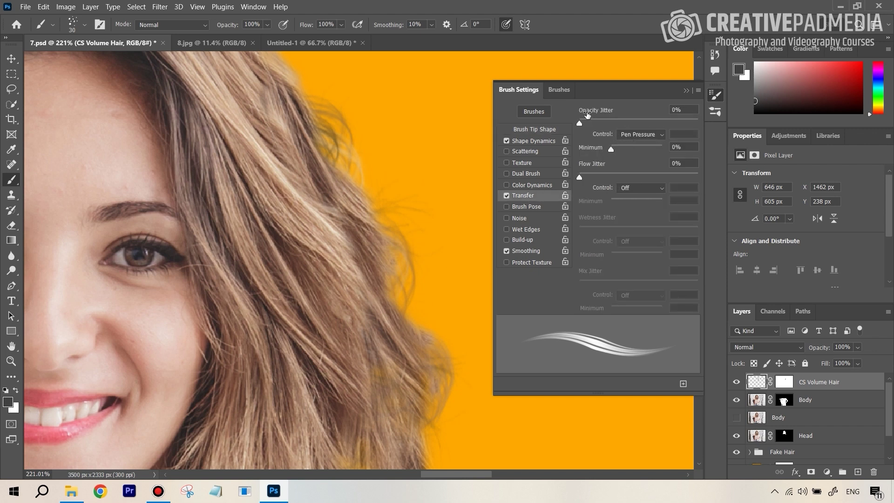
click(685, 92)
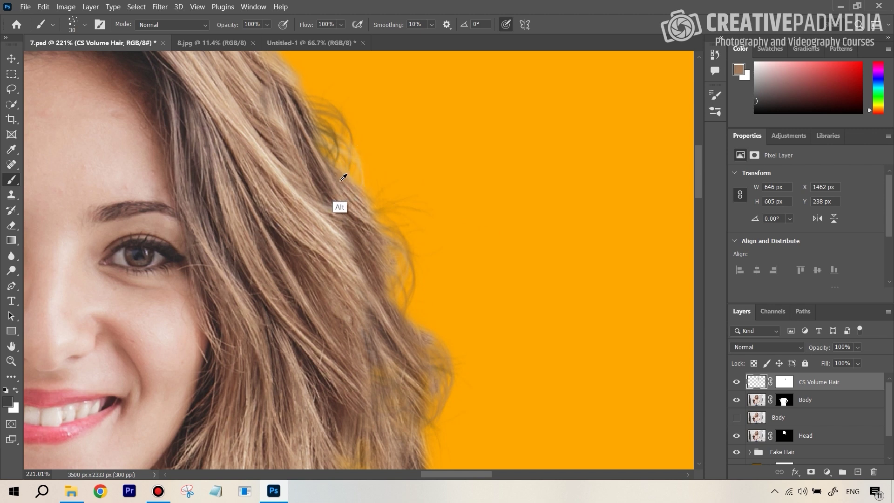
Sample a brown hair colour and paint wavy multi-strand flyaways outward from the hair's upper right edge, undoing the overly heavy last stroke.
alt+click(341, 207)
drag(318, 184, 461, 227)
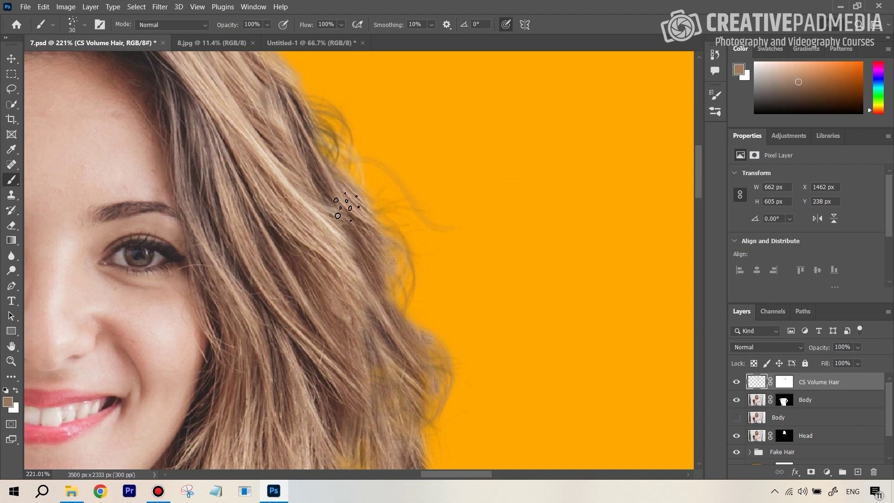
drag(348, 203, 484, 247)
drag(322, 160, 490, 183)
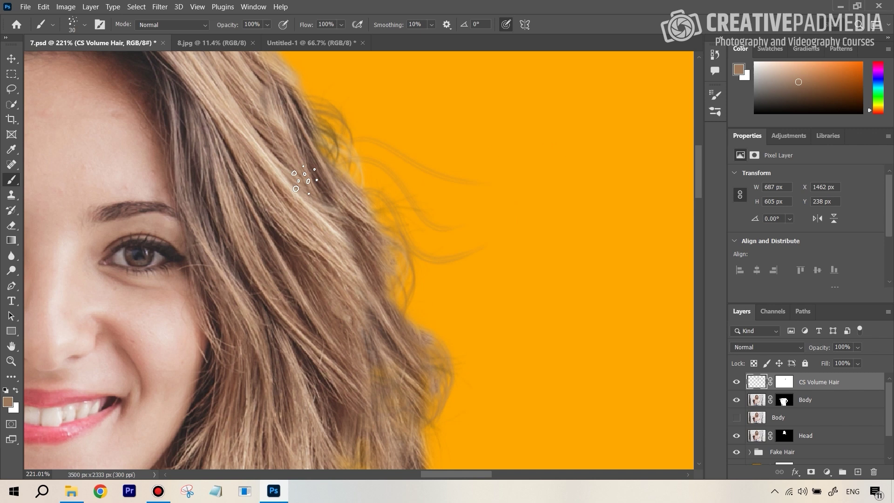
drag(311, 182, 481, 248)
drag(358, 261, 518, 309)
drag(332, 280, 445, 344)
drag(313, 244, 520, 303)
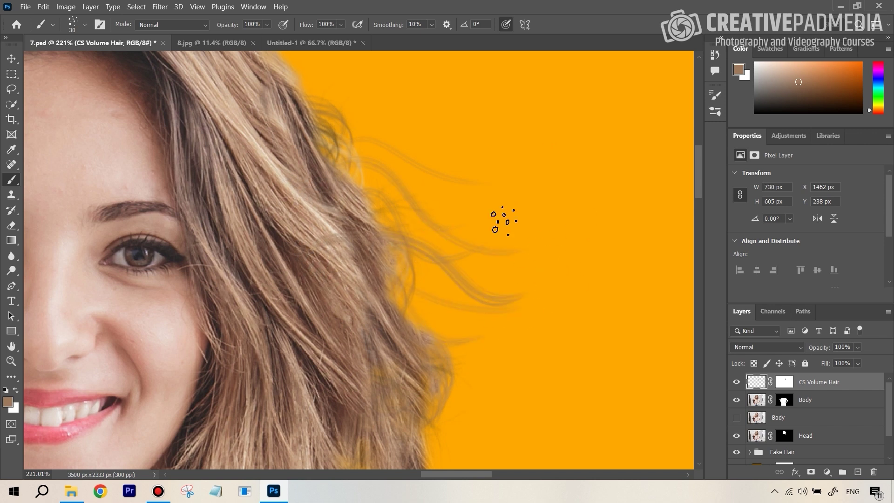
mouse_move(315, 133)
mouse_down()
mouse_move(441, 225)
mouse_move(565, 268)
mouse_up()
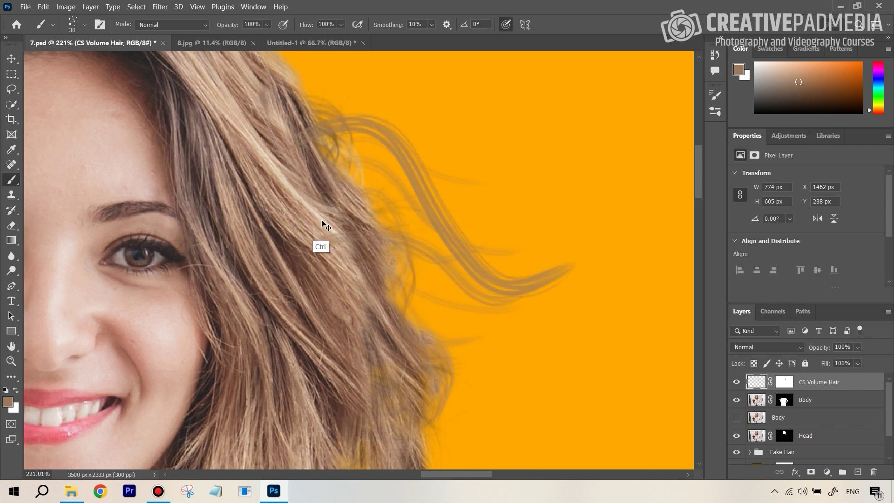
key(ctrl+z)
Paint more wavy flyaway strands outward from the middle and lower part of the hair's right edge.
drag(374, 256, 520, 300)
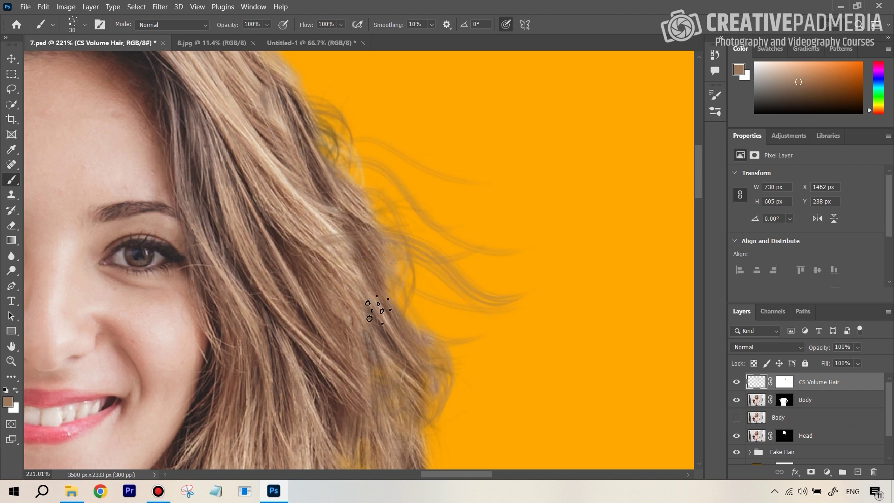
drag(377, 310, 513, 385)
drag(317, 298, 543, 401)
drag(328, 276, 535, 379)
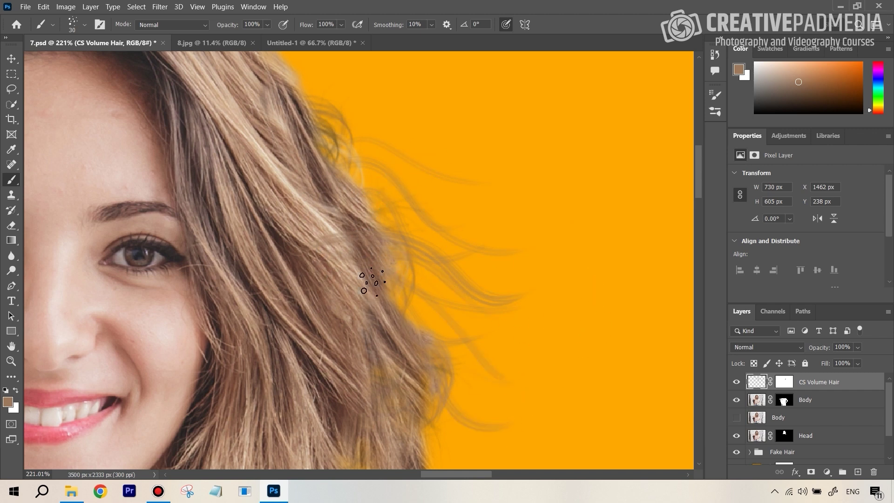
drag(340, 233, 594, 262)
Crop the 8.jpg photo to the wispy flyaway curls along the left edge of the woman's hair, about 964 × 1503 px.
click(319, 42)
click(228, 44)
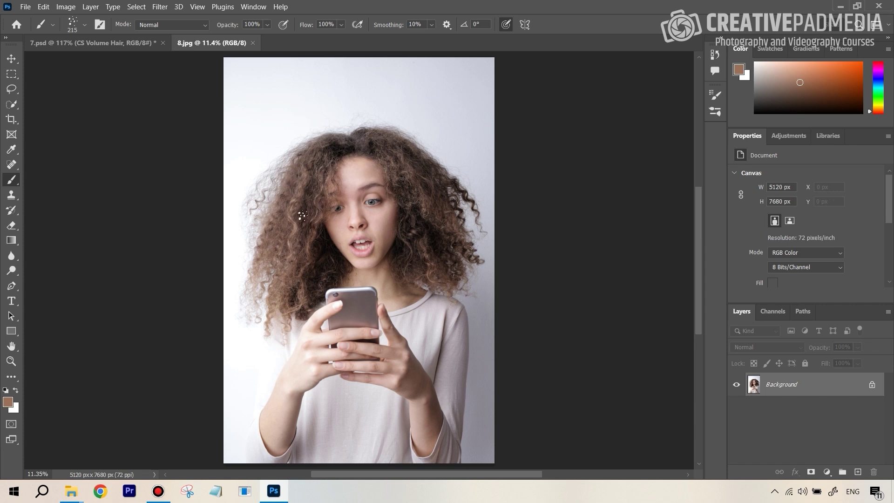
key(z)
mouse_move(267, 153)
mouse_down()
mouse_move(299, 135)
mouse_move(321, 139)
mouse_up()
key(b)
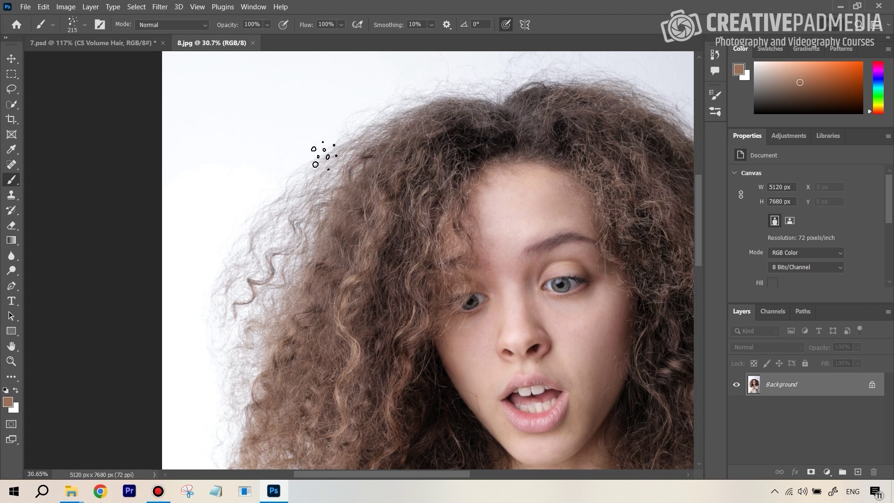
click(119, 43)
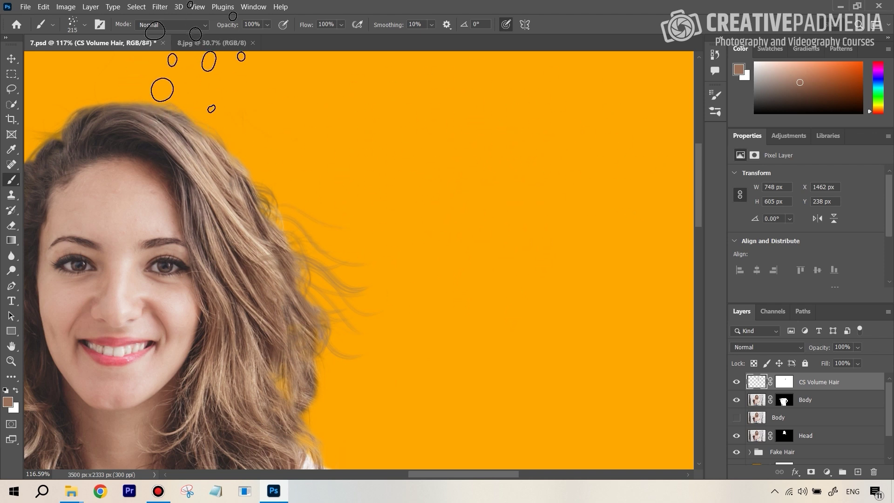
click(202, 44)
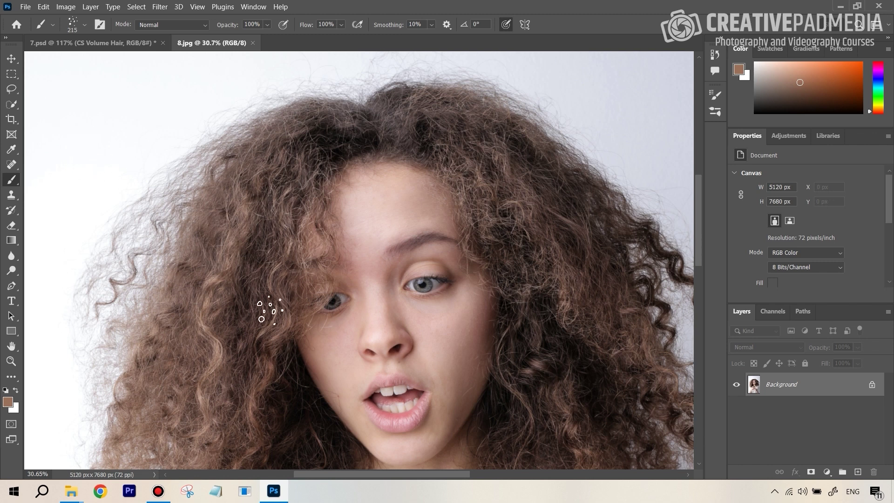
click(11, 120)
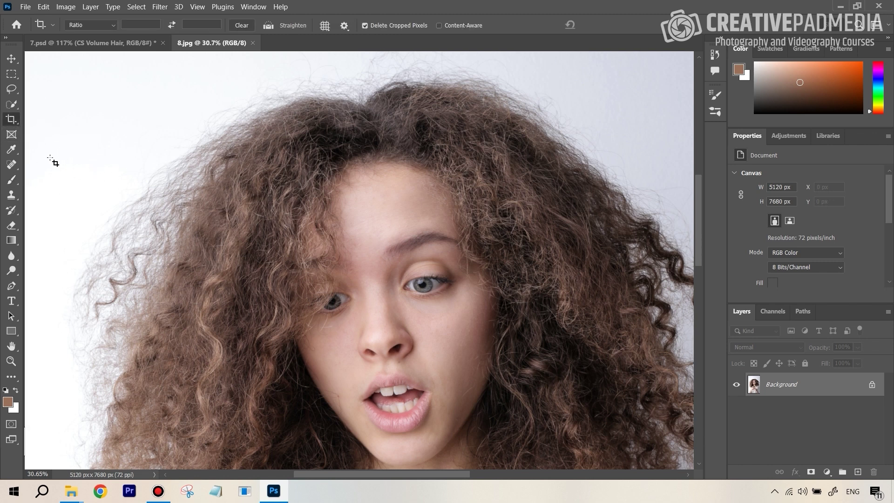
drag(52, 158, 194, 377)
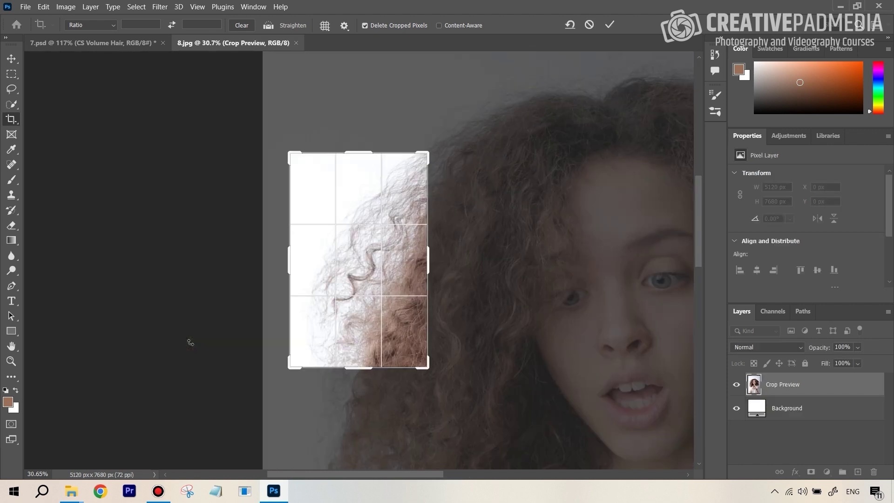
key(Return)
key(ctrl+0)
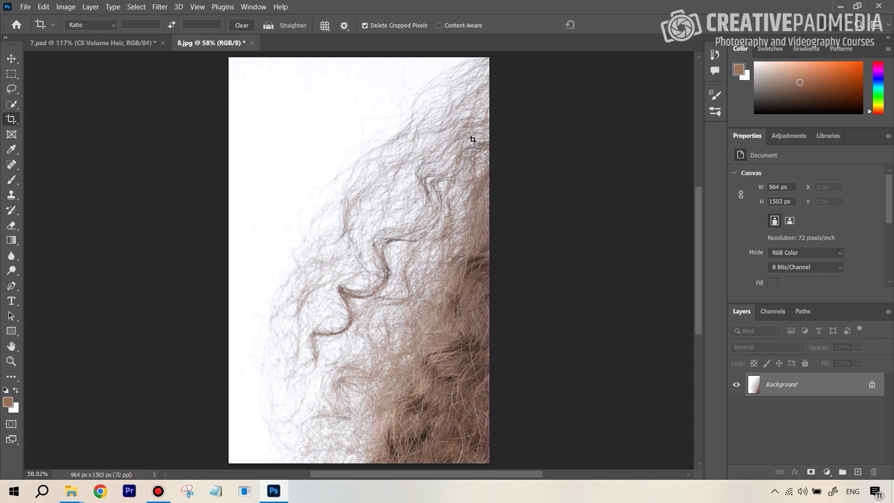
Add a default Black & White adjustment and a Levels adjustment with input values 70, 0.90 and 255 over the cropped hair.
click(825, 472)
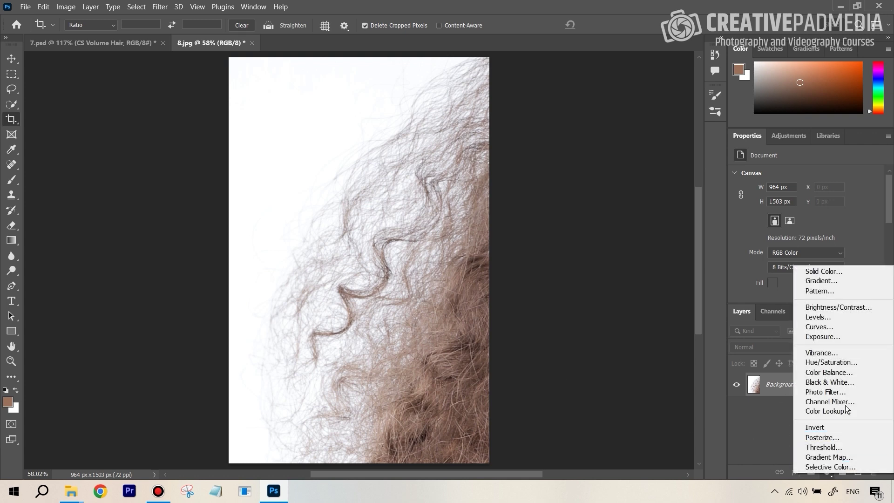
click(830, 383)
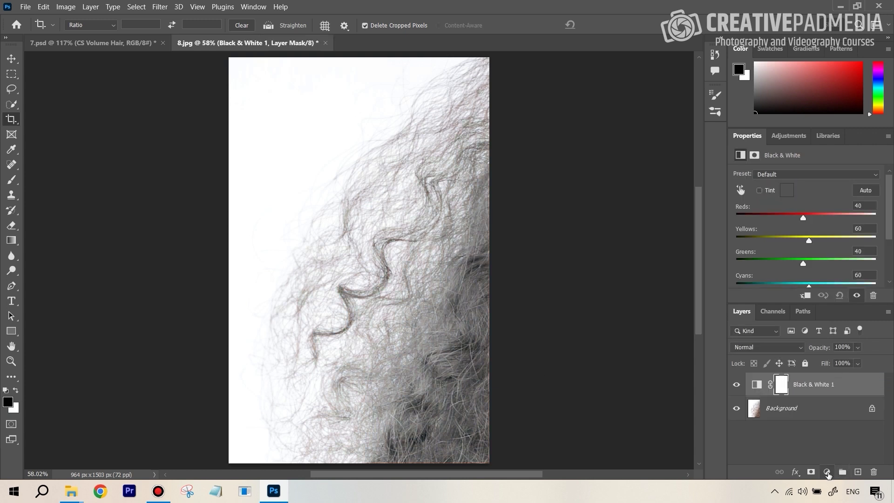
click(827, 473)
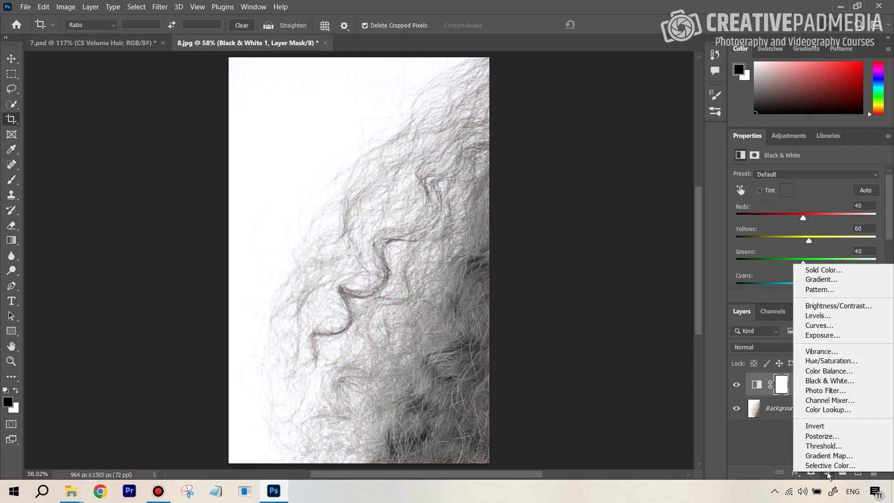
click(826, 321)
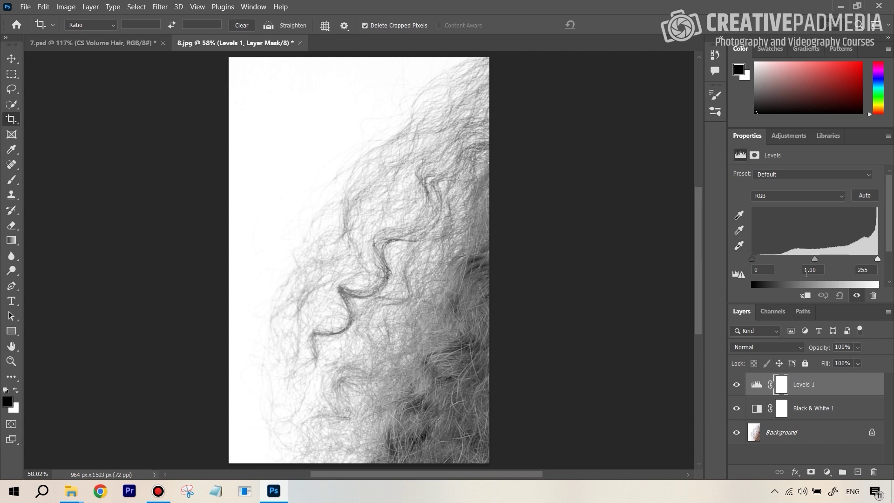
drag(754, 259, 835, 263)
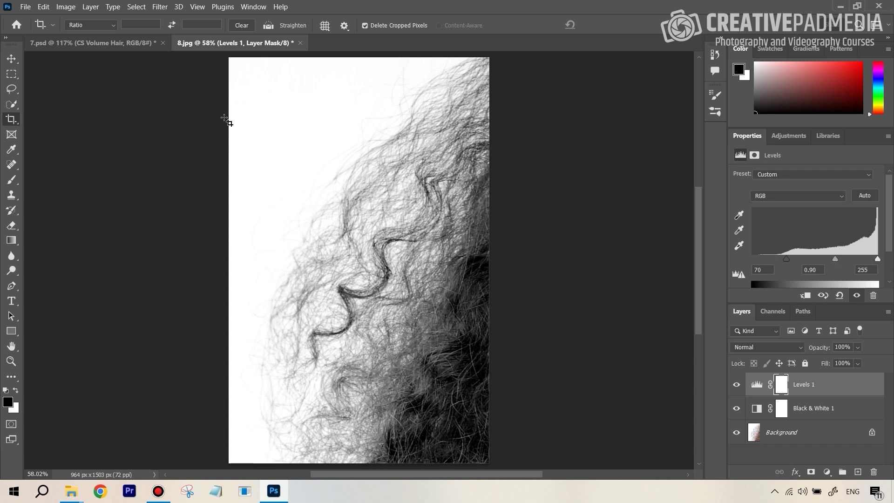
mouse_move(878, 259)
mouse_down()
mouse_move(866, 260)
mouse_move(888, 260)
mouse_up()
mouse_move(878, 261)
mouse_down()
mouse_move(862, 262)
mouse_move(892, 260)
mouse_up()
Merge the Levels and Black & White adjustment layers with the Background layer.
click(817, 433)
right_click(815, 433)
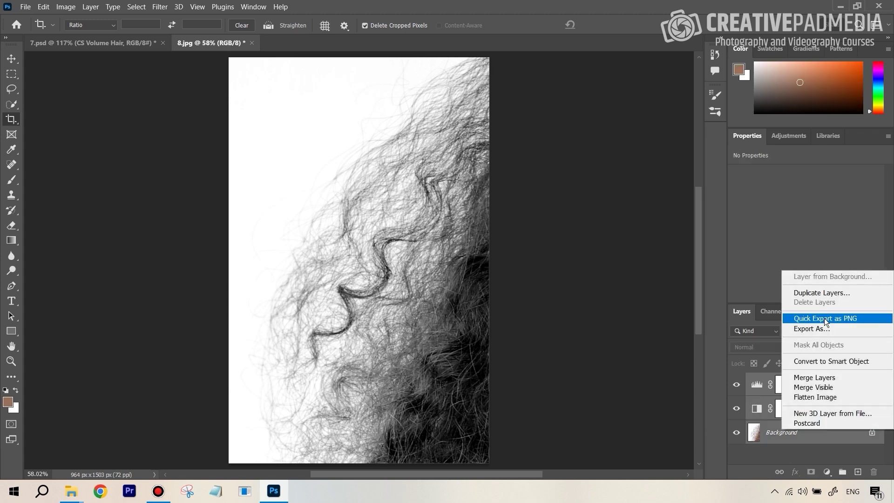
click(835, 379)
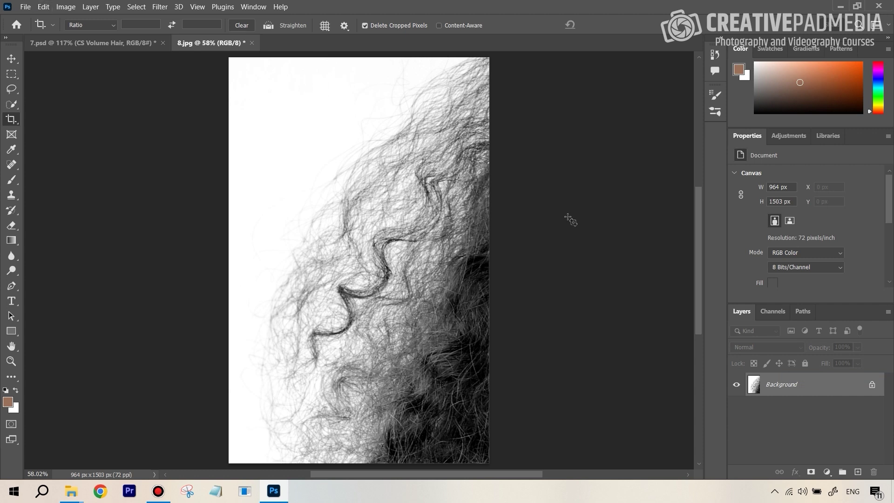
Define the black-and-white hair crop as a brush preset named "hair bursh volume".
click(45, 7)
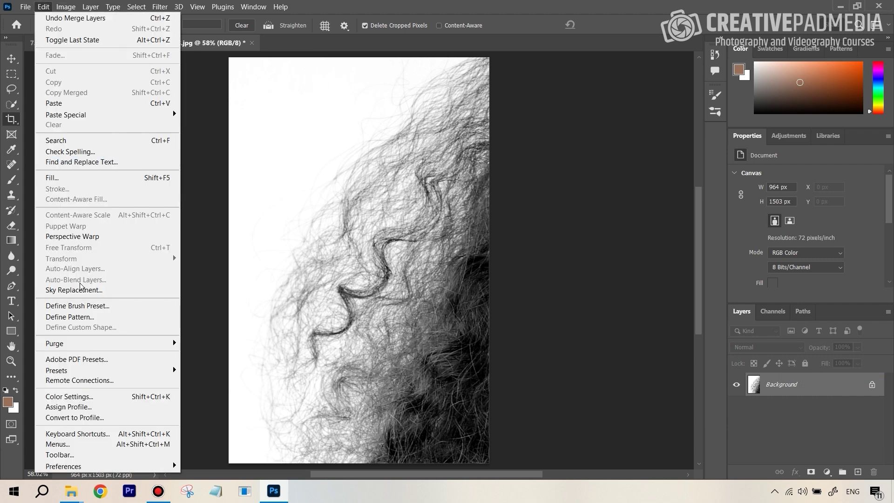
click(88, 307)
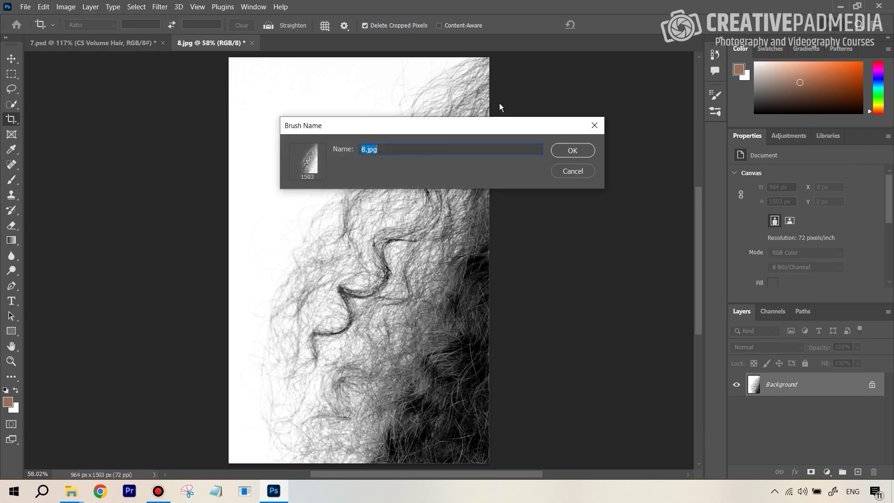
text(hair bursh volume)
click(585, 154)
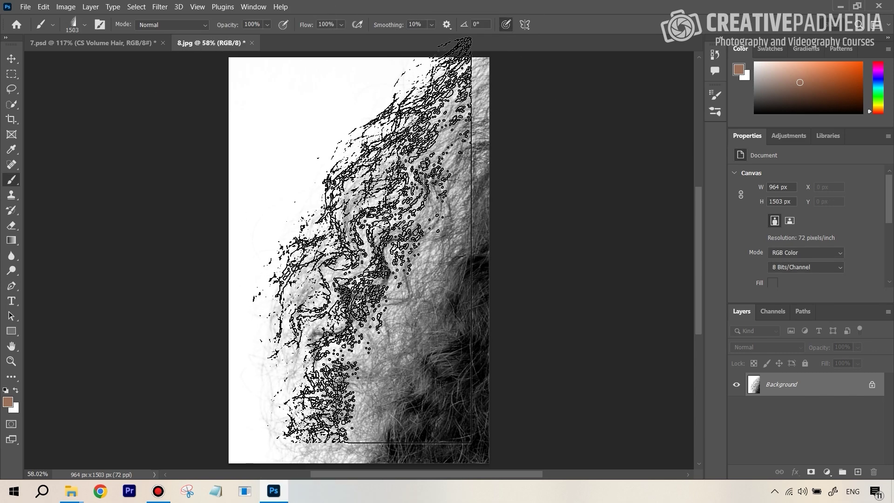
Return to the 7.psd document with the new hair volume brush and reduce its size to 500 px.
click(68, 43)
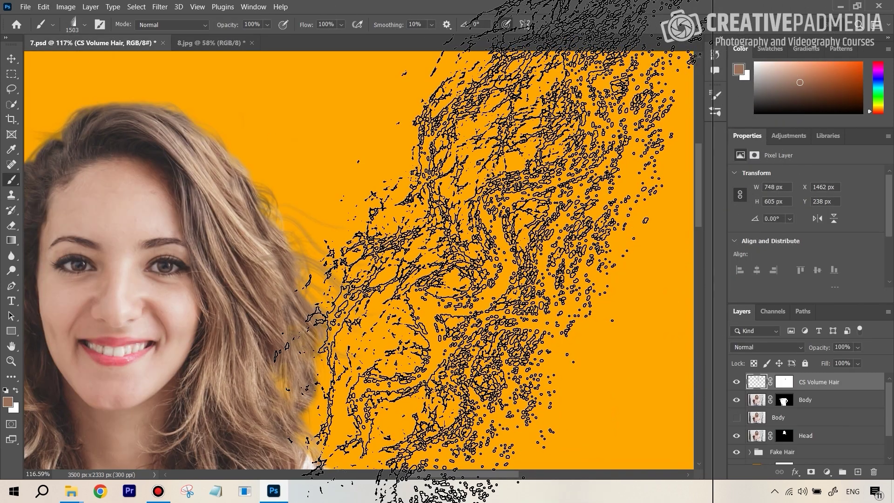
key(bracketleft)
key(bracketleft)
key(bracketleft)
key(bracketleft)
key(bracketleft)
key(bracketleft)
key(bracketleft)
key(bracketleft)
key(bracketleft)
key(bracketleft)
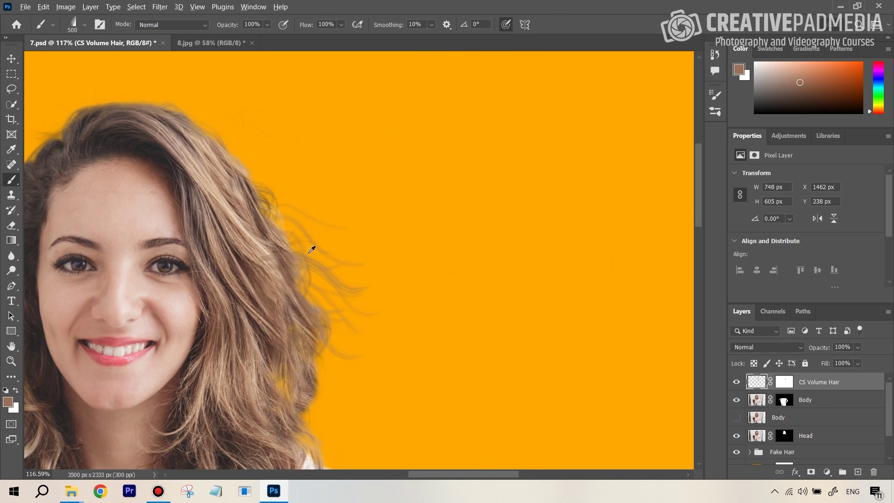
Add a new layer above CS Volume Hair and sample a brown colour from the hair's right edge.
click(858, 472)
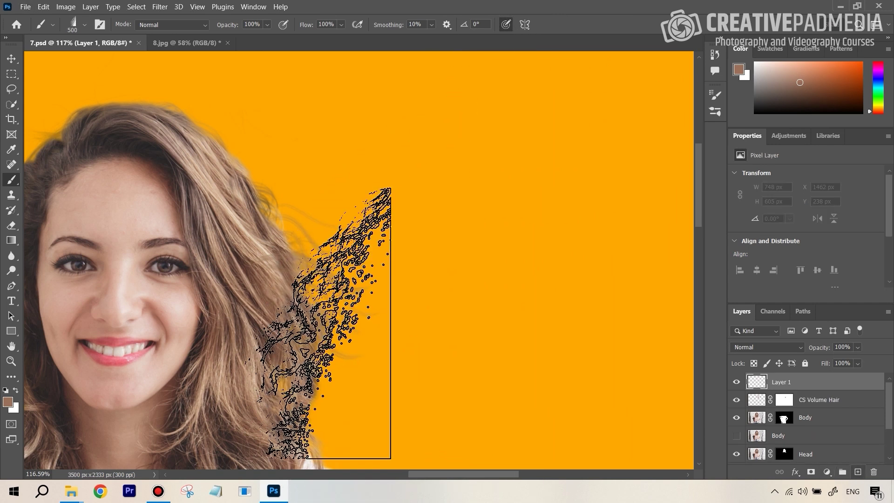
alt+click(265, 212)
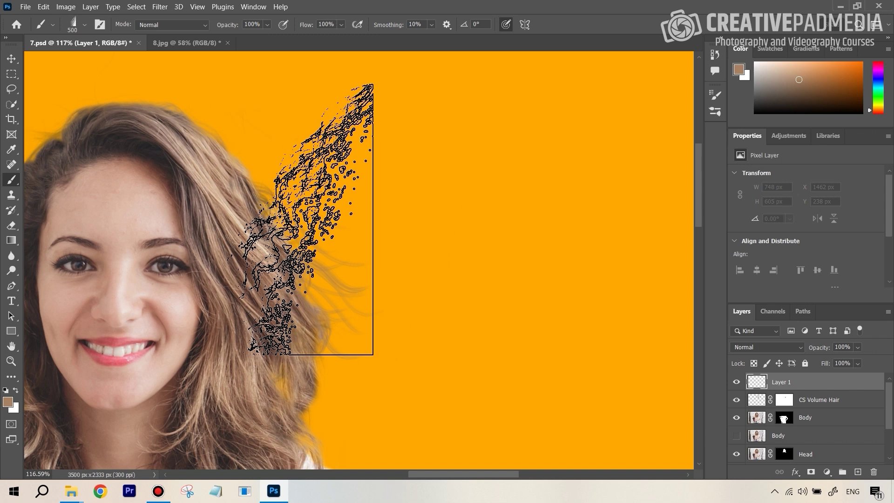
Rotate the hair volume brush tip to -150° so its strands point outward along the hair's right edge.
key(shift+Right)
key(shift+Right)
key(shift+Right)
key(shift+Right)
key(shift+Right)
key(shift+Right)
key(shift+Right)
key(shift+Right)
key(shift+Right)
key(shift+Right)
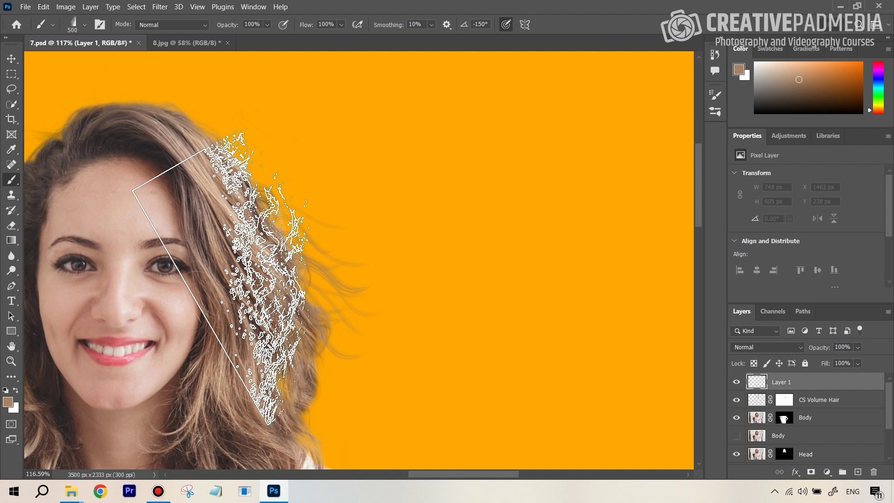
Rotate the hair volume brush tip to -135° and try one stamp on the empty orange background, undoing it.
key(shift+Right)
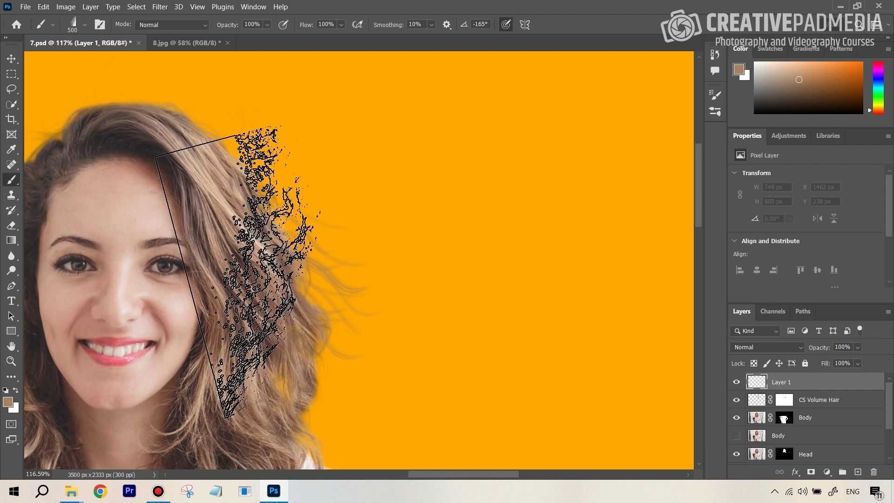
key(shift+Left)
key(shift+Left)
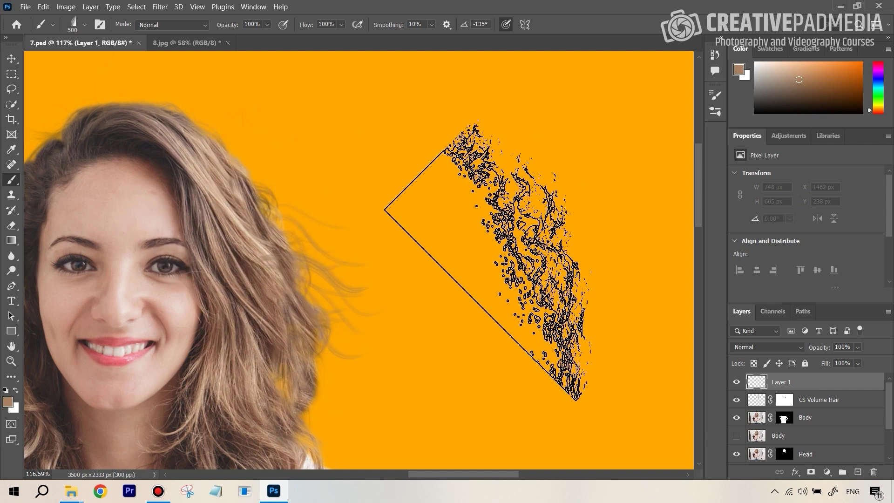
click(487, 260)
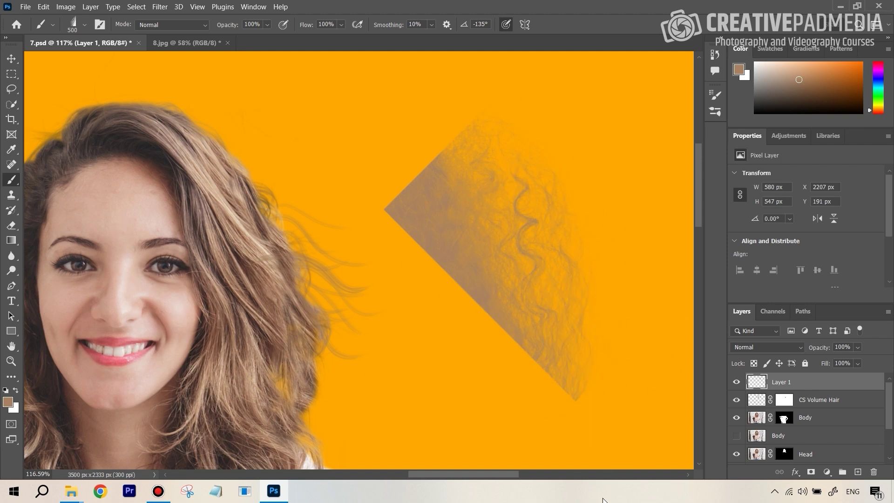
key(ctrl+z)
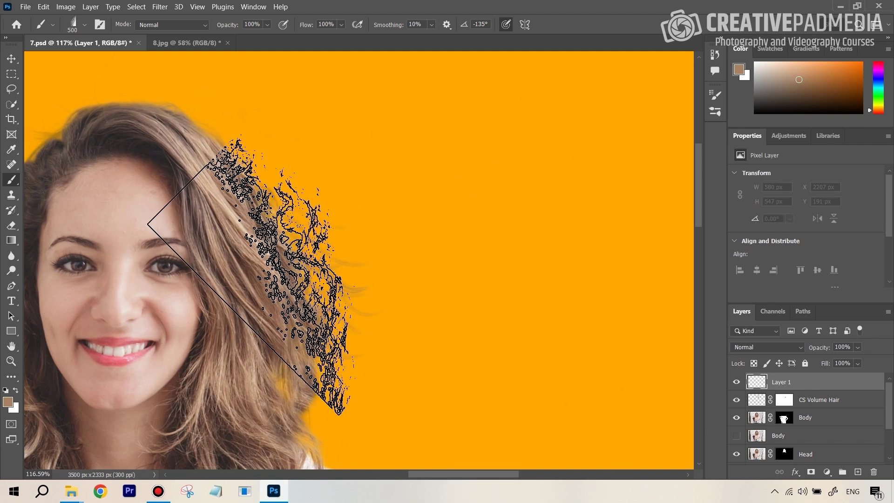
Stamp the hair volume brush once over the hair's right edge and place Layer 1 beneath the Head layer.
click(250, 276)
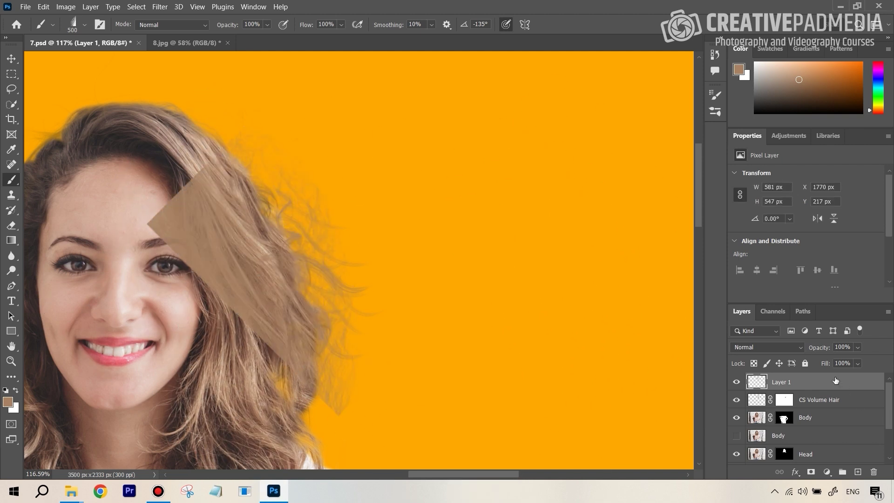
drag(836, 381, 842, 461)
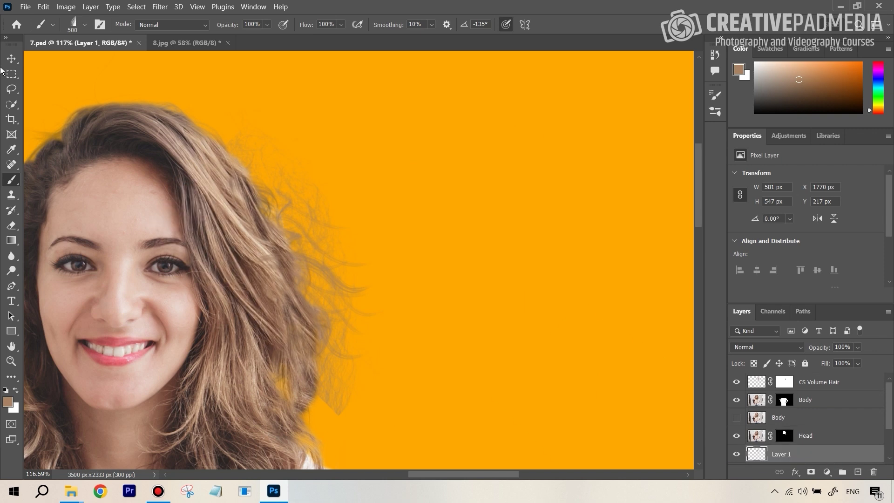
Move the stamped hair on Layer 1 down behind the lower right side of the hair, to about X 1758 px, Y 486 px.
click(12, 58)
right_click(317, 193)
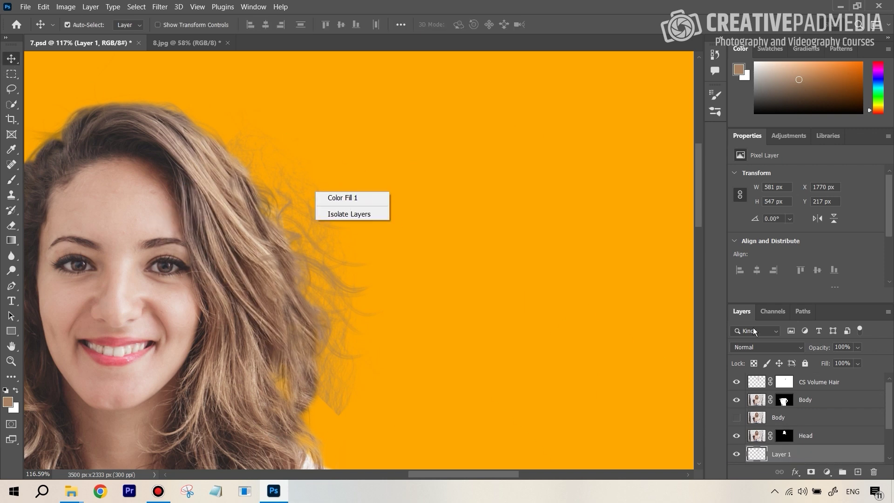
click(812, 462)
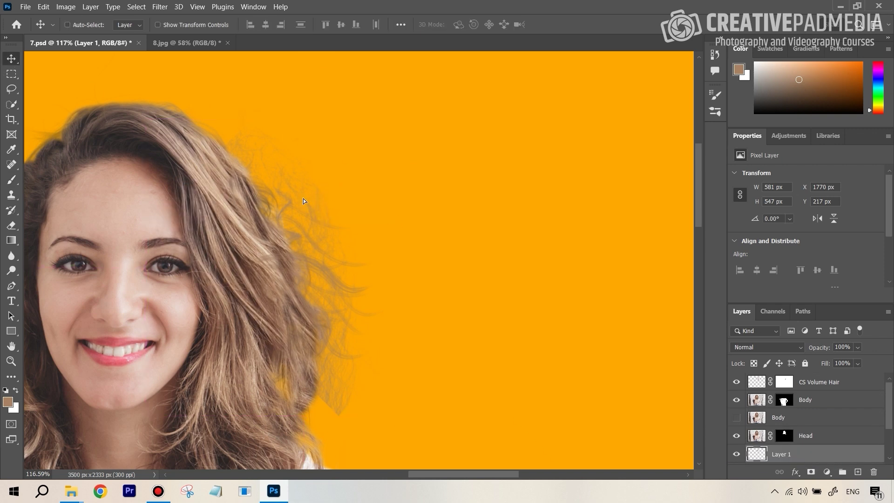
drag(304, 198, 304, 342)
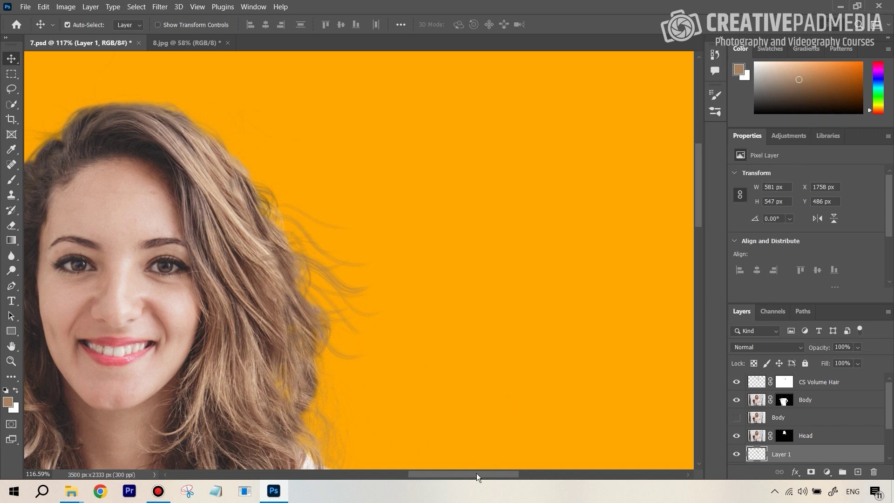
drag(476, 473, 435, 458)
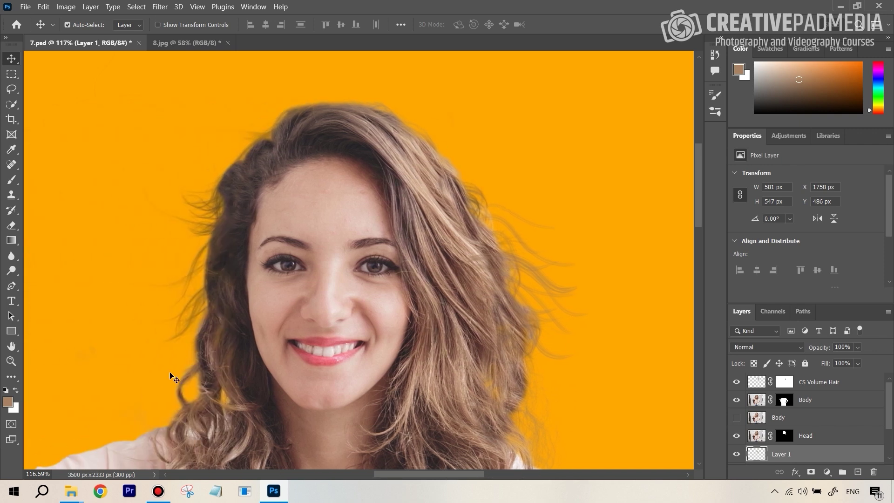